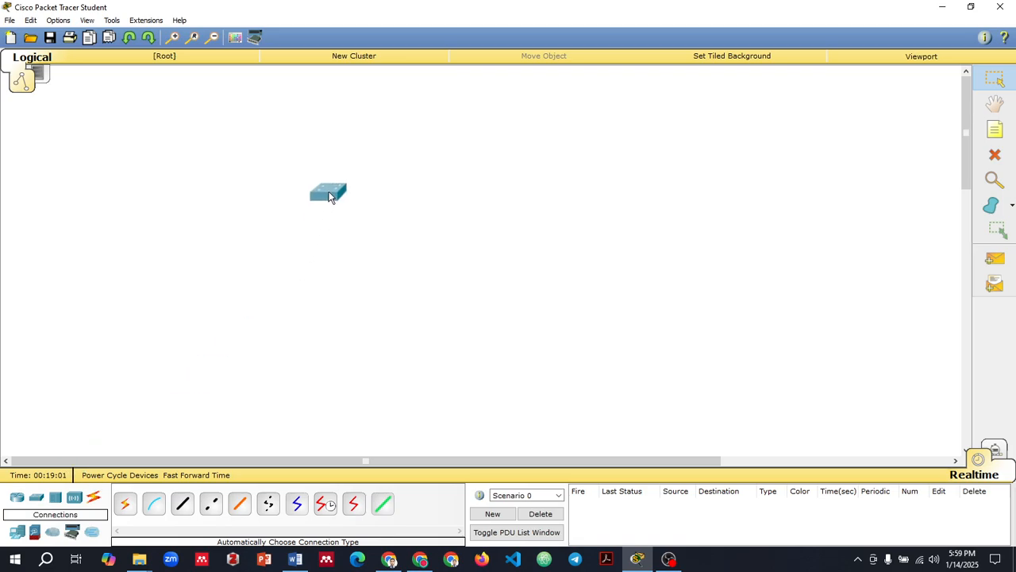
Step: Add three more 2950-24 switches below and beside Switch0 and arrange the four switches in a rectangle
drag(36, 502, 306, 302)
drag(42, 505, 498, 205)
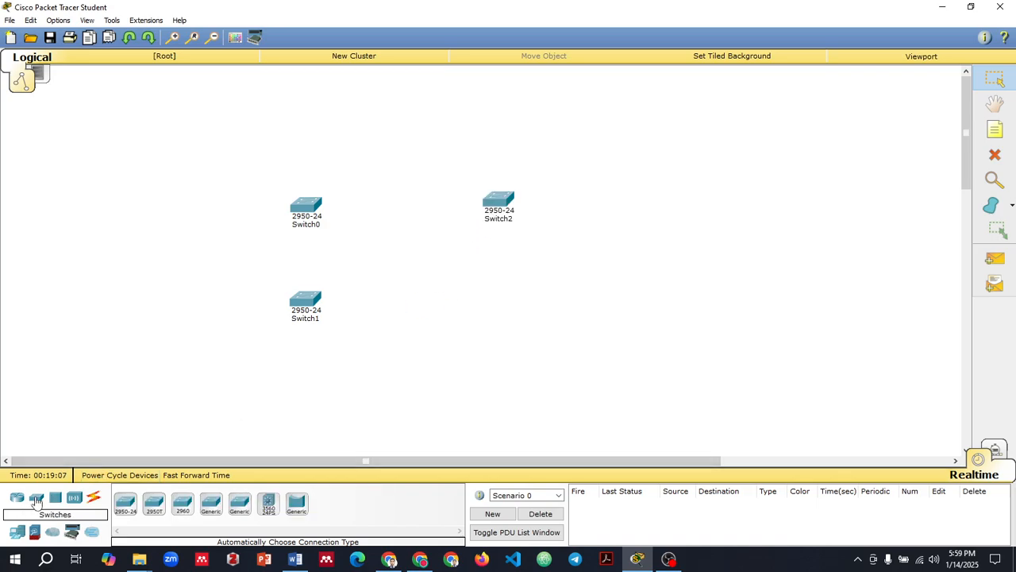
drag(125, 502, 499, 301)
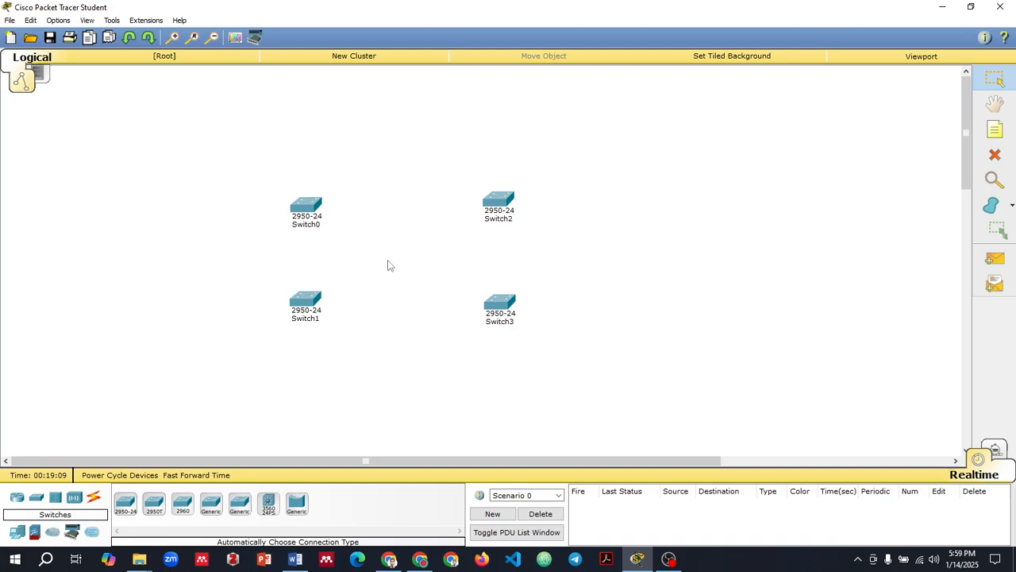
drag(318, 211, 320, 205)
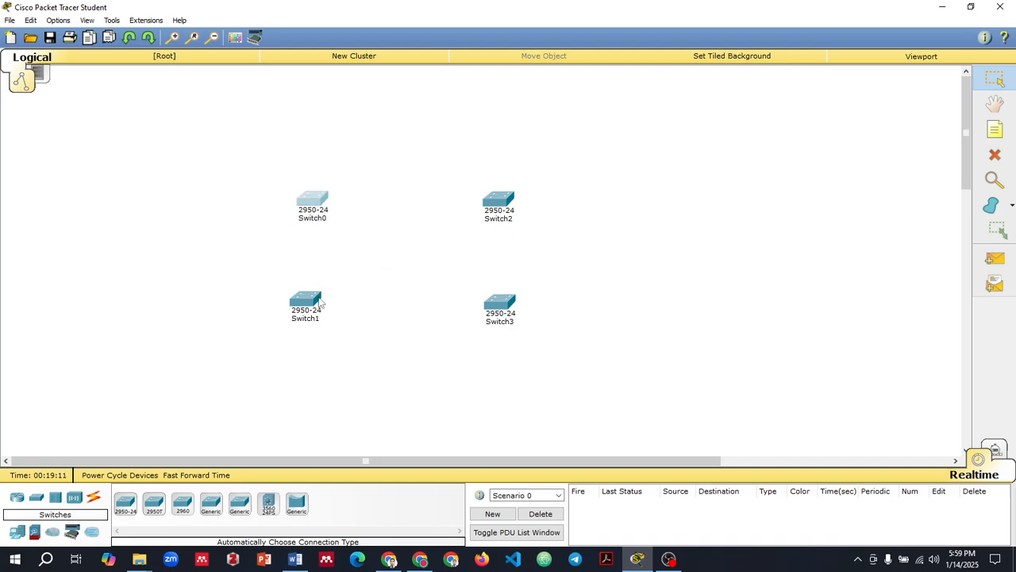
drag(322, 303, 319, 320)
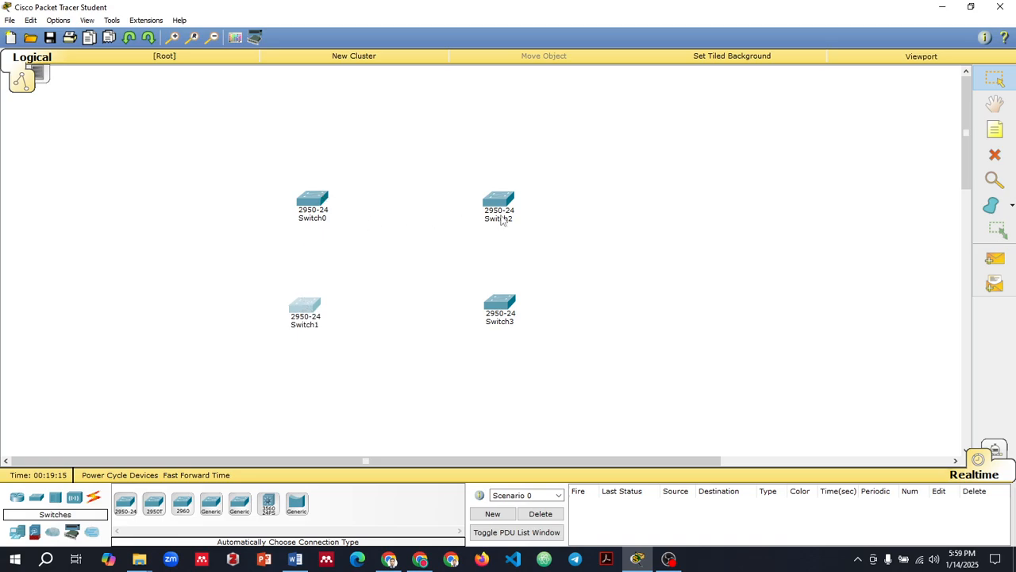
drag(506, 313, 513, 317)
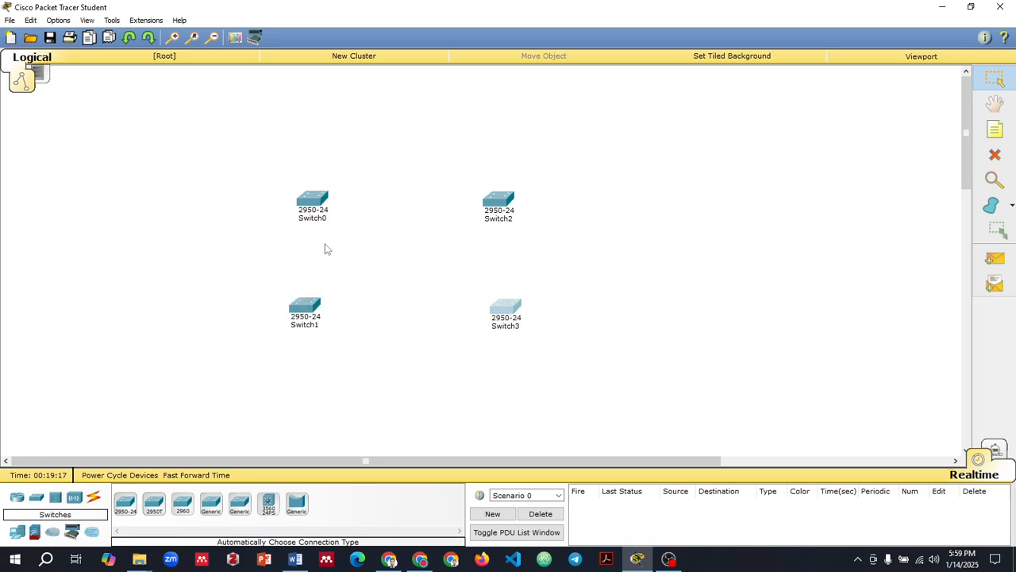
Step: Connect Switch1 to Switch0 using the automatically chosen connection type
click(93, 497)
click(125, 503)
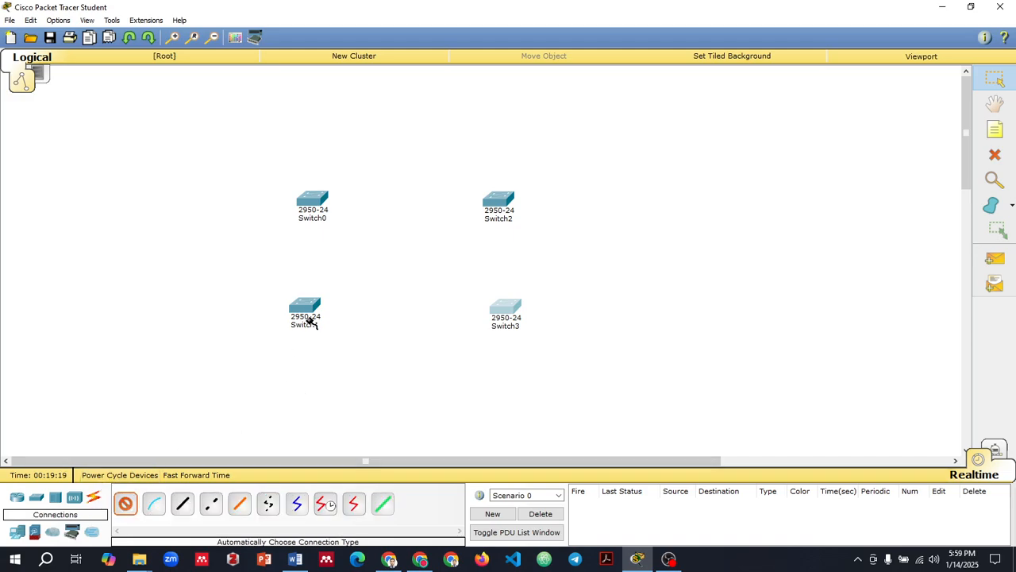
click(307, 316)
click(312, 201)
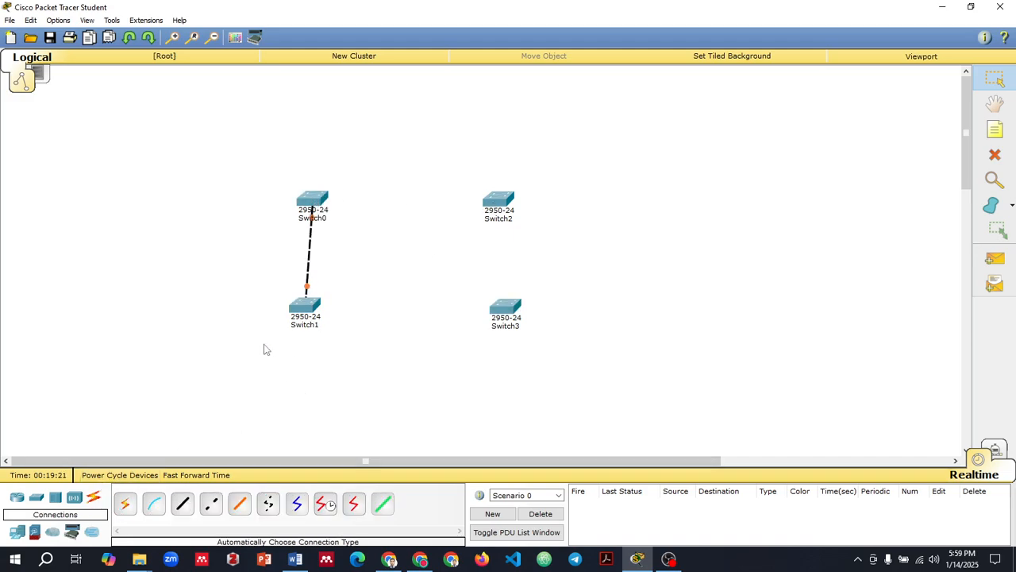
Step: Nudge Switch1, Switch2 and Switch3 slightly to even out the rectangular switch layout
drag(309, 319, 312, 328)
drag(507, 311, 508, 318)
click(499, 202)
drag(498, 202, 502, 207)
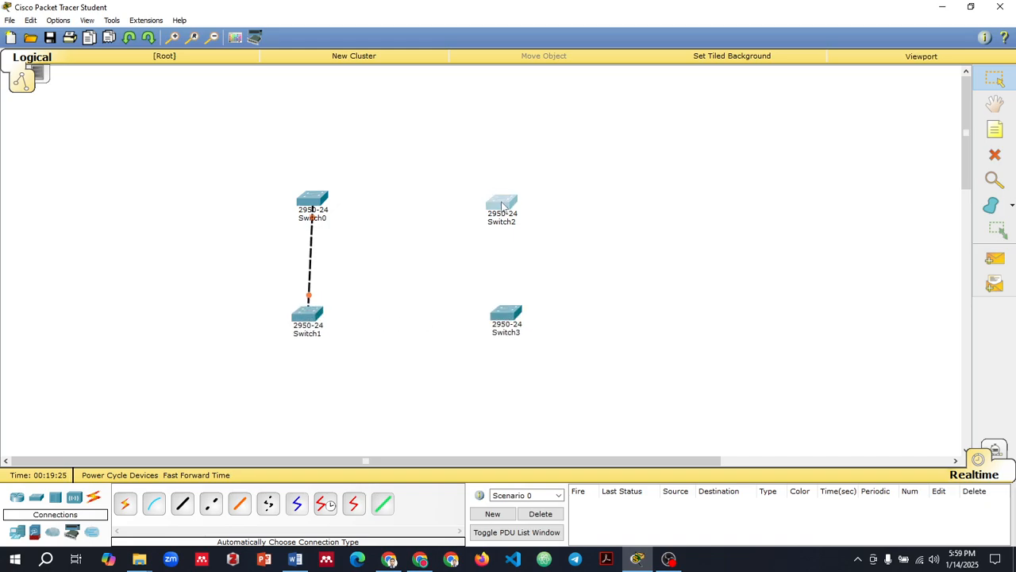
drag(507, 320, 506, 324)
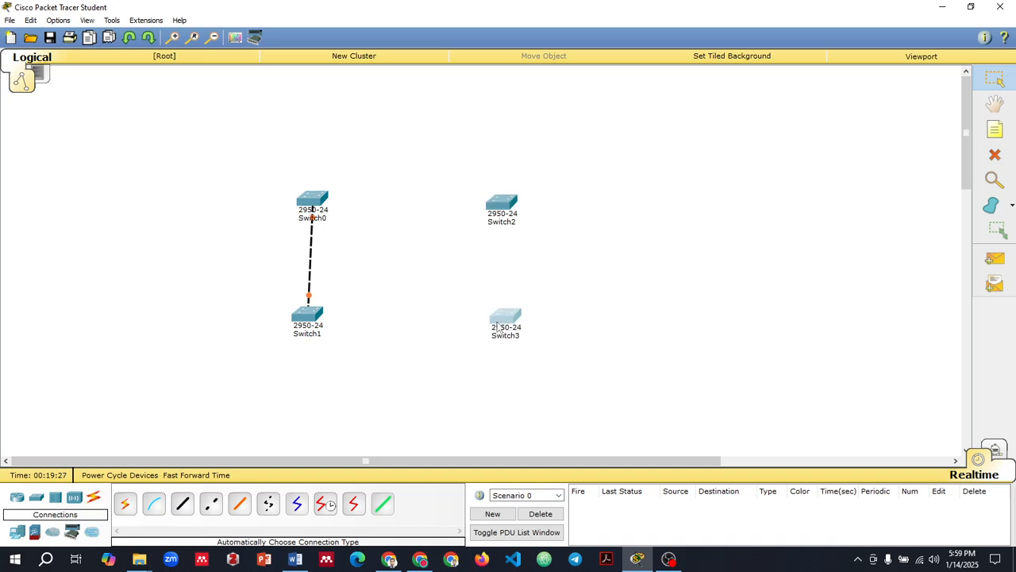
Step: Connect Switch1 to Switch3 and Switch3 to Switch2 using the automatically chosen connection type
click(125, 504)
click(315, 320)
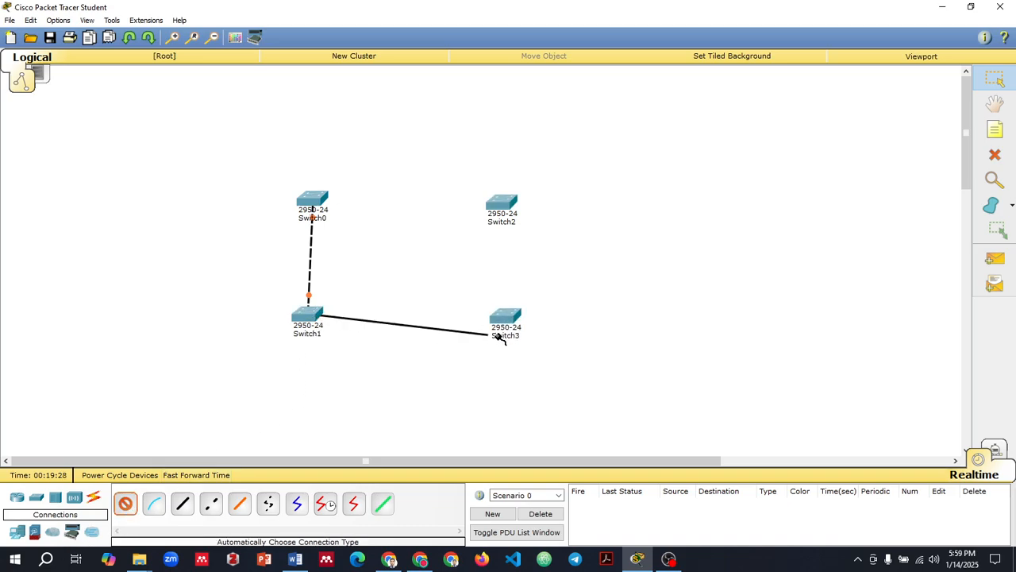
click(501, 320)
click(124, 505)
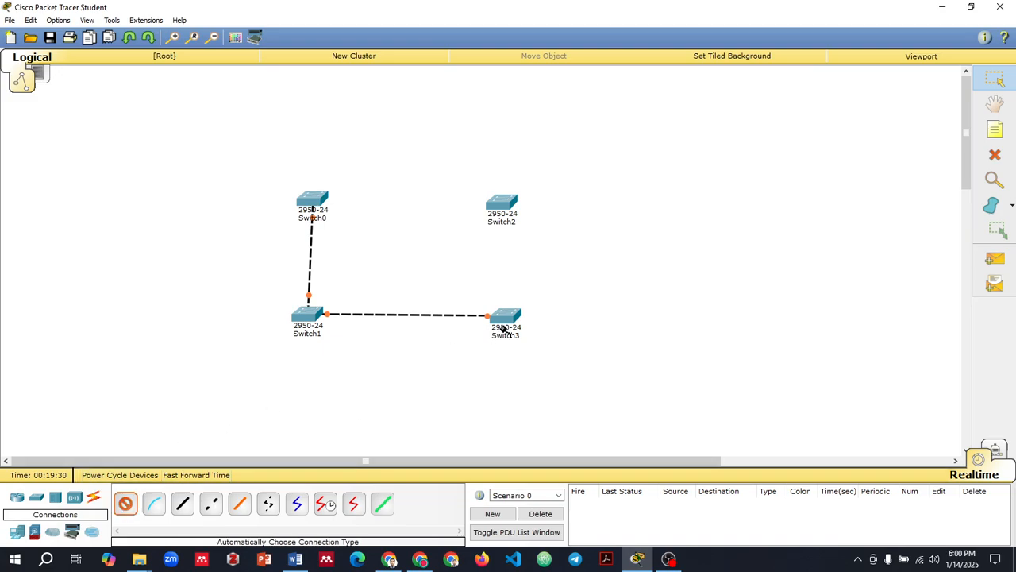
click(513, 321)
click(502, 205)
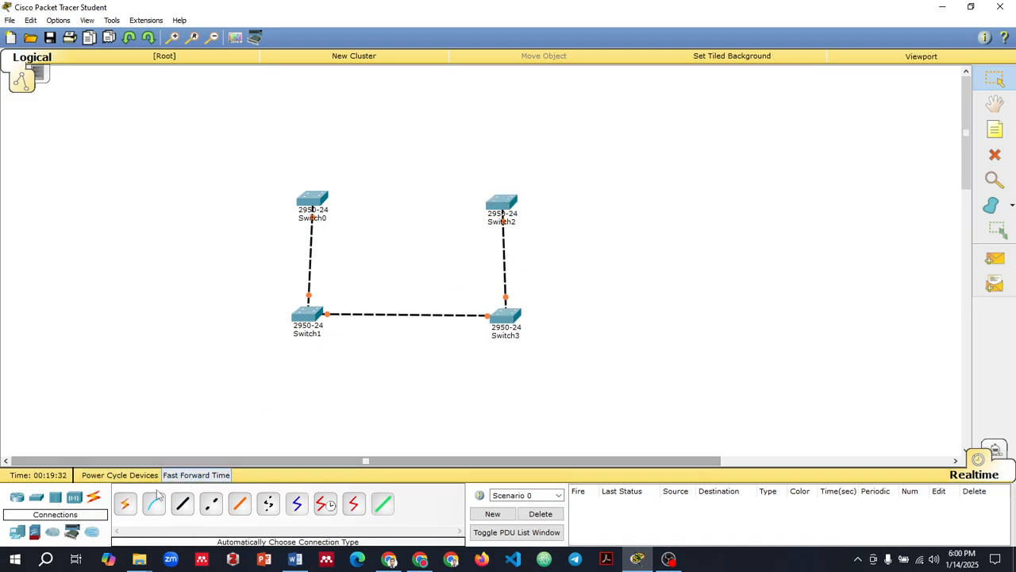
Step: Close the switch ring with an automatic connection from Switch0 to Switch2, and straighten the positions of Switch0 and Switch1
click(125, 503)
click(321, 203)
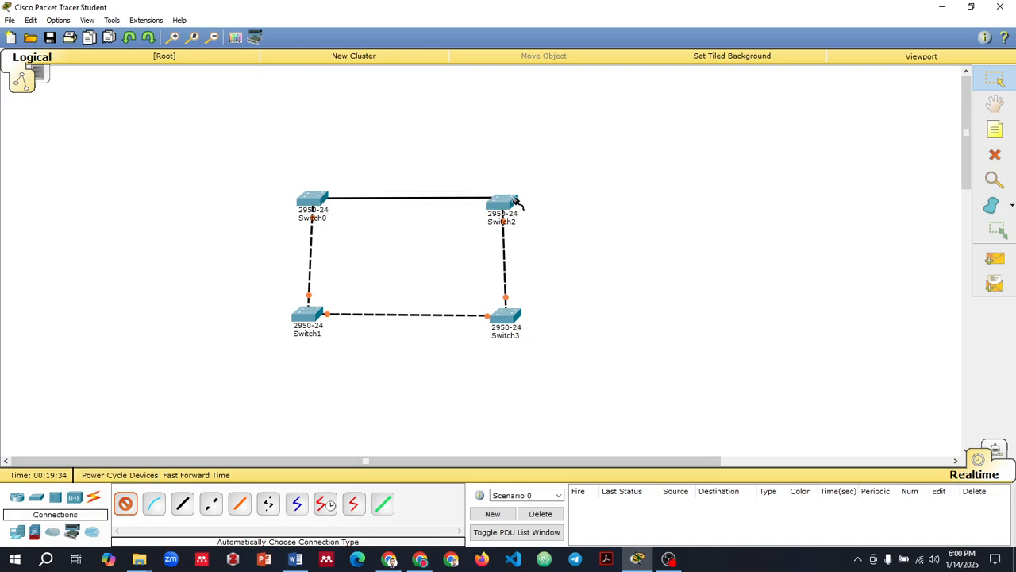
click(516, 203)
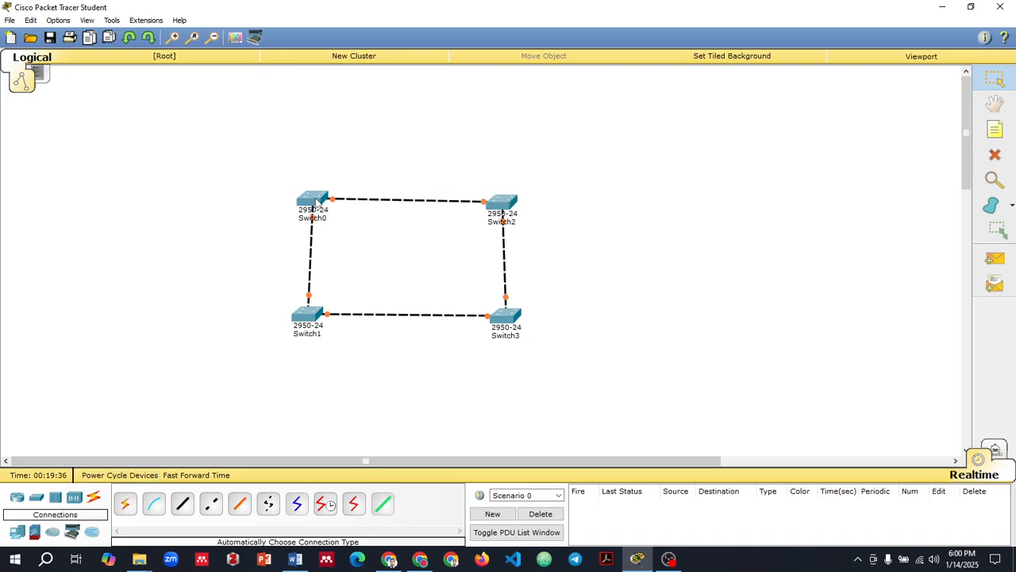
drag(315, 204, 307, 206)
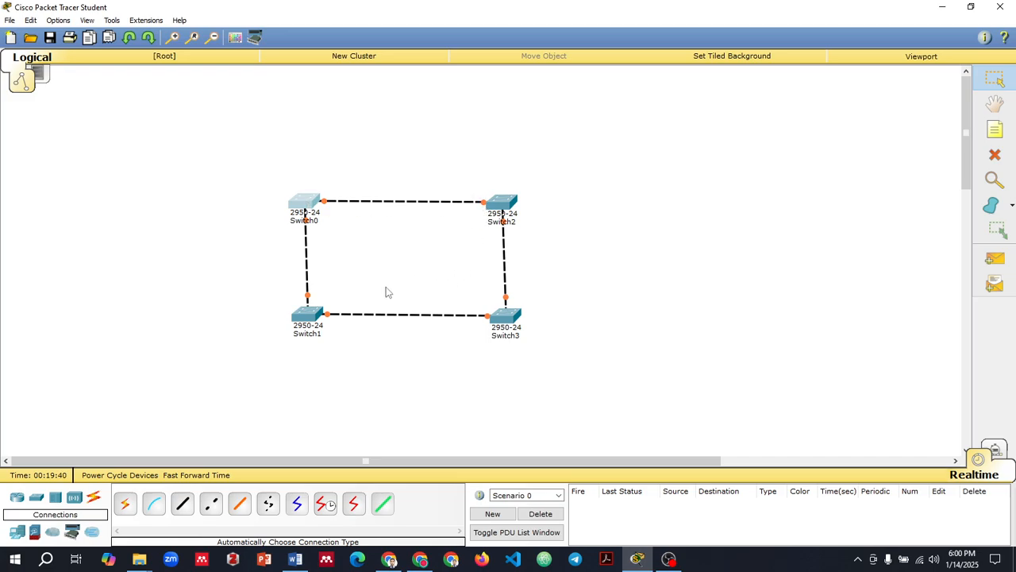
drag(297, 324, 294, 327)
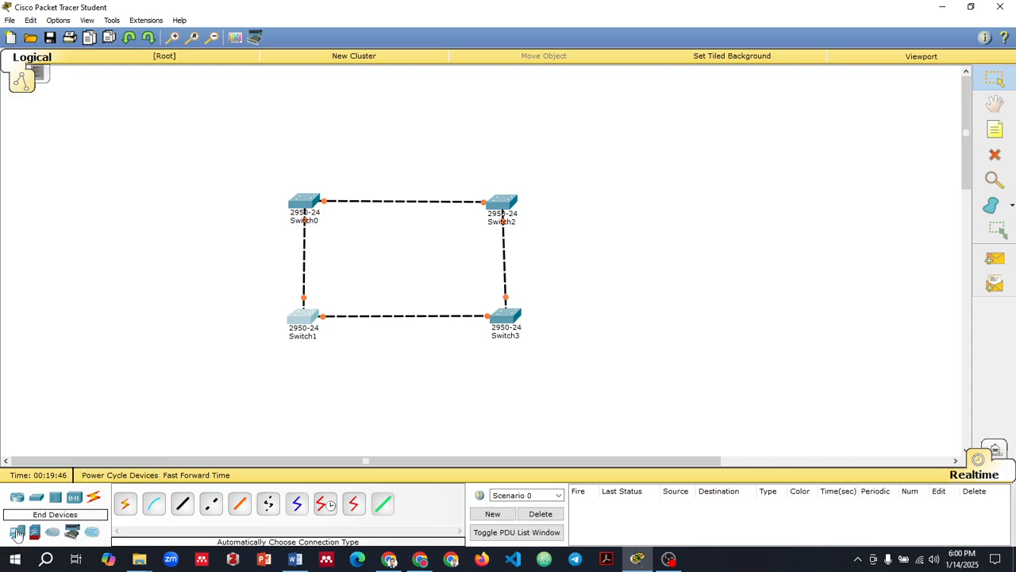
Step: Place four generic PCs around the switch ring, one near the outer corner of each switch
click(18, 534)
click(125, 505)
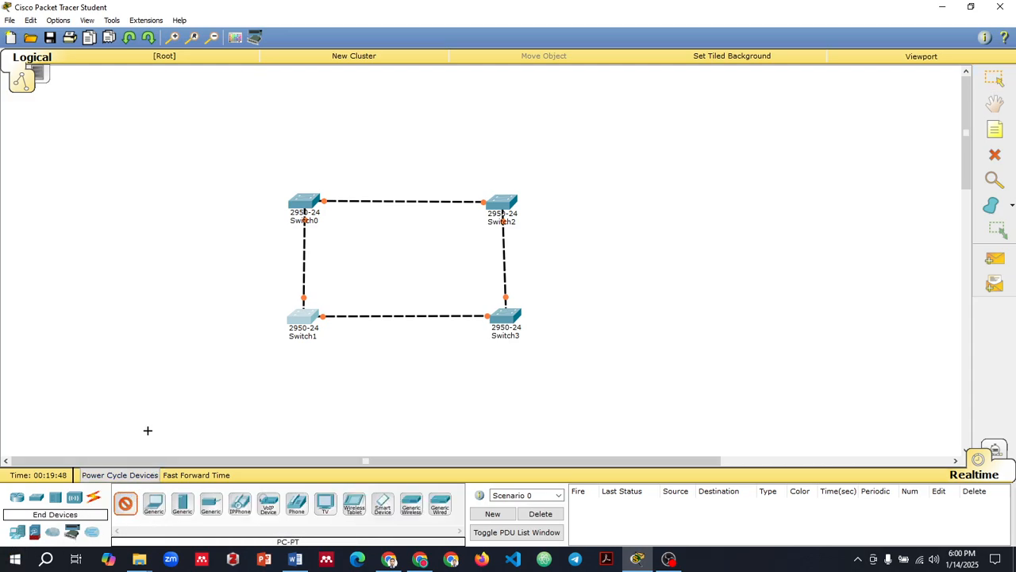
click(238, 369)
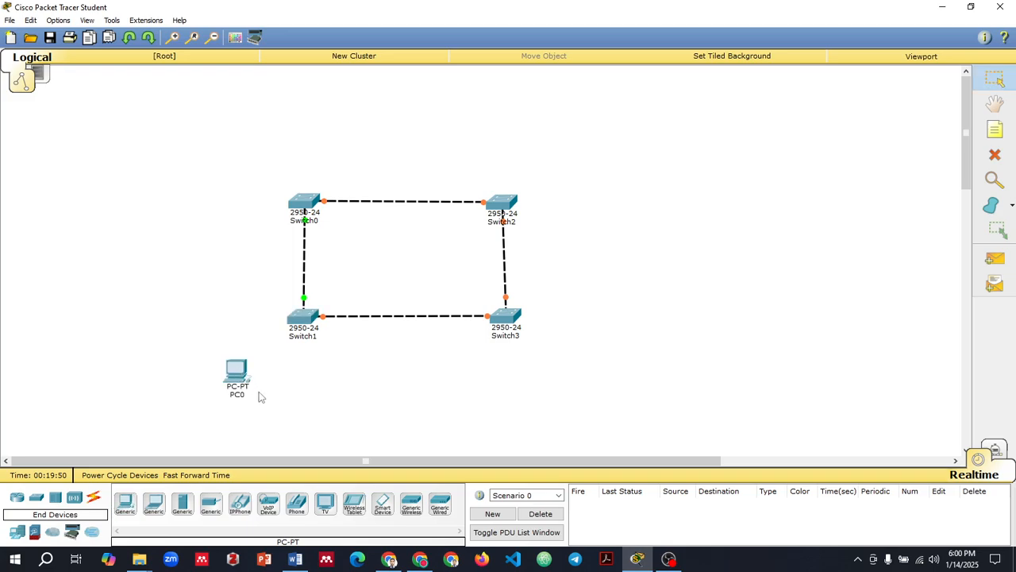
click(127, 508)
click(516, 378)
click(127, 509)
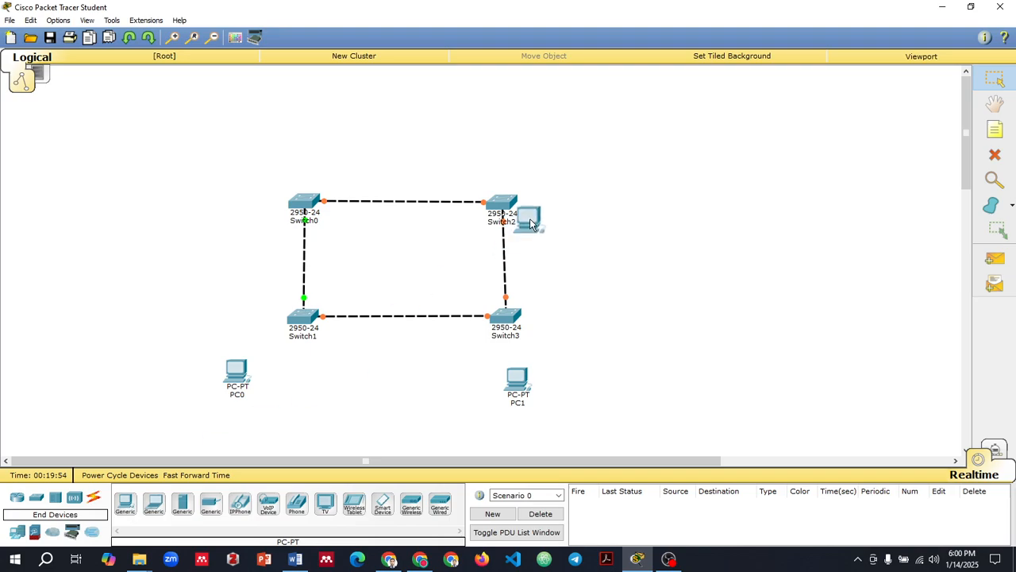
click(565, 175)
click(134, 508)
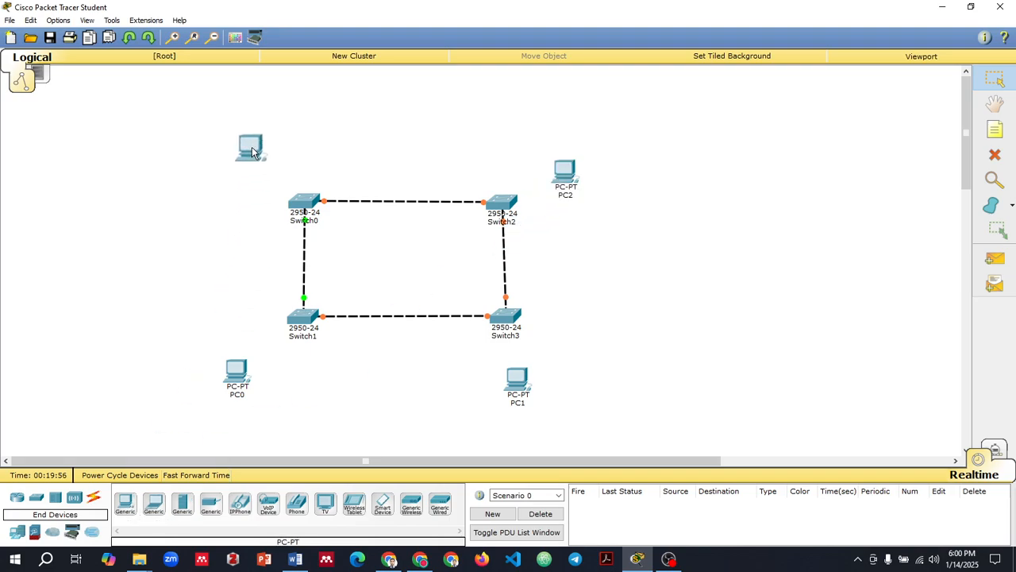
click(240, 163)
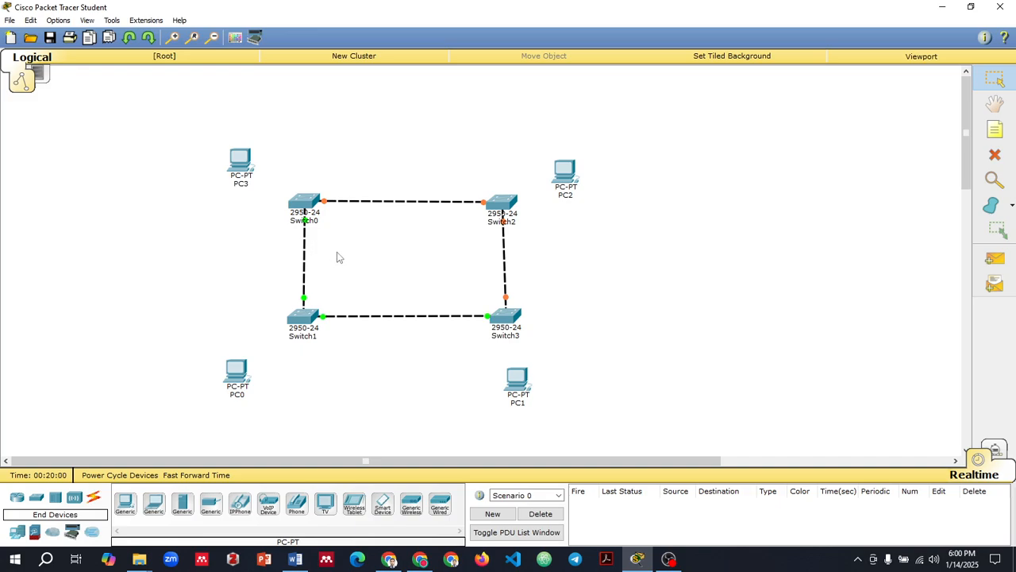
Step: Level Switch2 with Switch0 and connect PC0 to Switch1 using the automatic connection type
drag(505, 205, 506, 202)
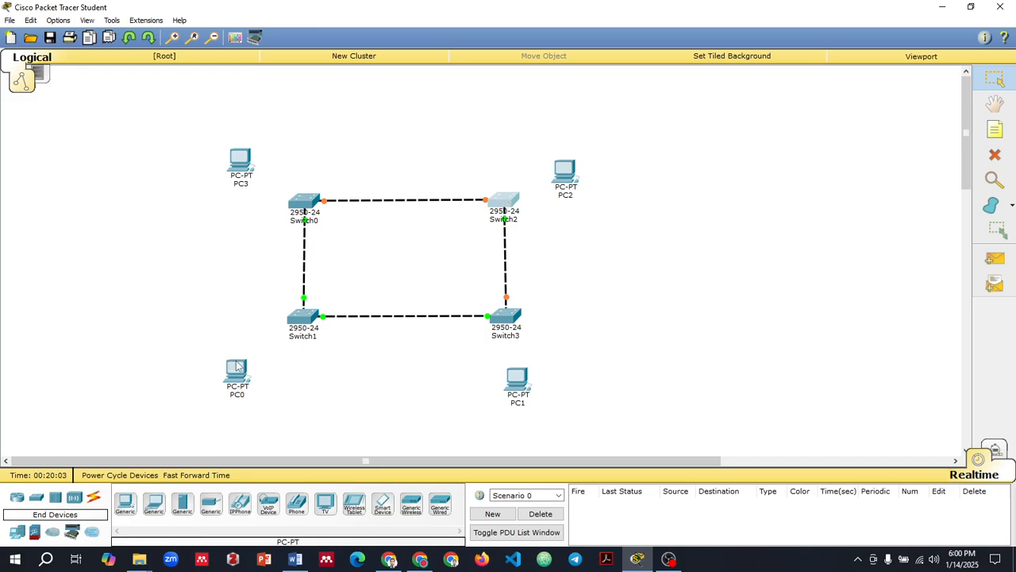
click(93, 498)
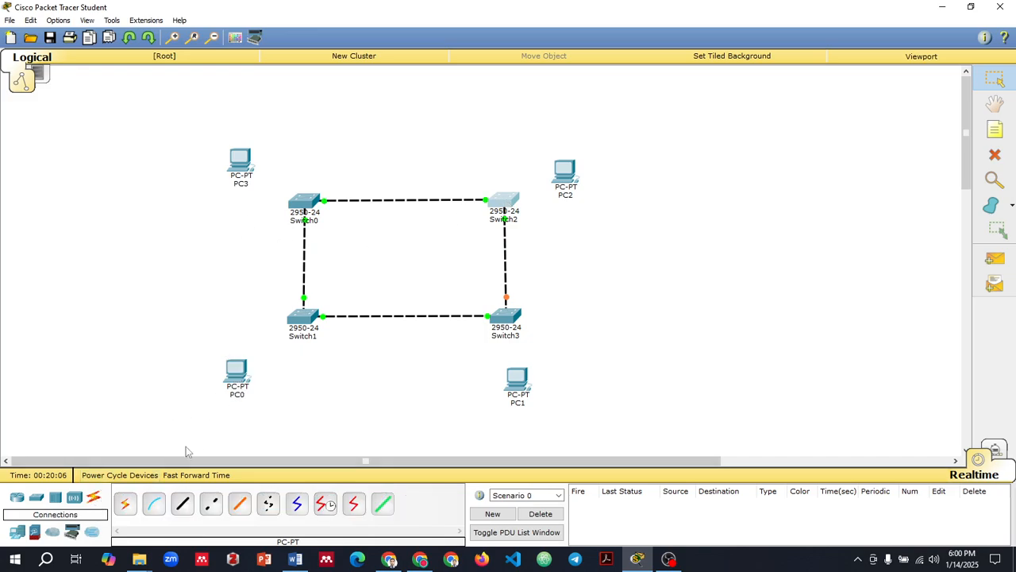
click(125, 503)
click(236, 370)
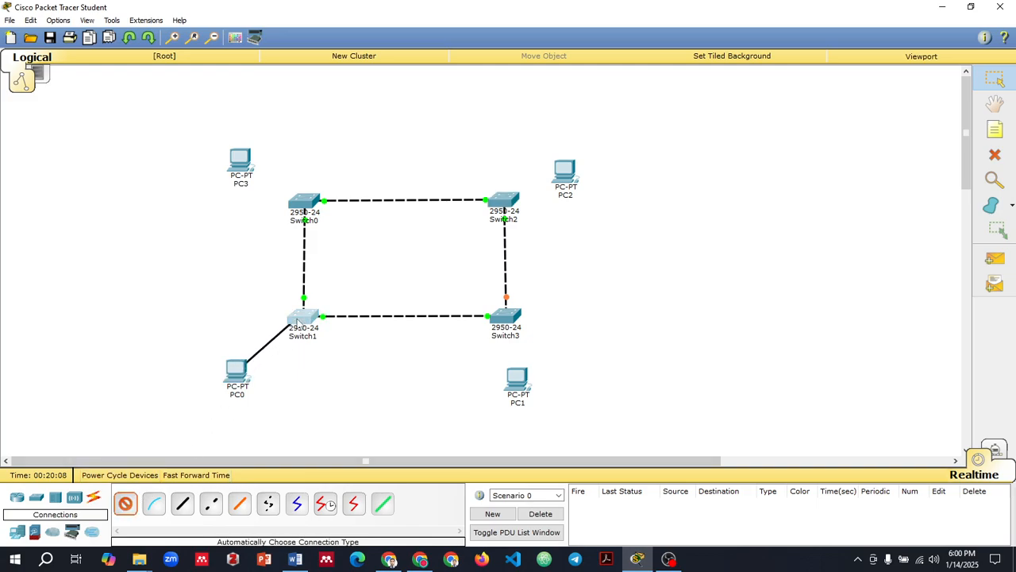
click(299, 321)
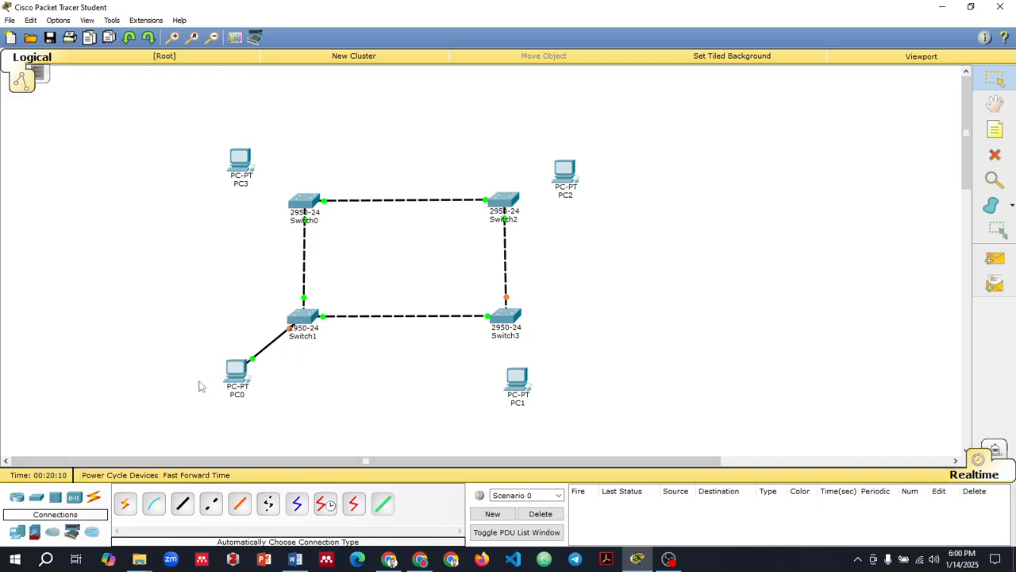
Step: Connect PC1 to Switch3 with an automatic connection and move PC1 outward from the ring
click(124, 503)
click(516, 384)
click(505, 317)
drag(517, 387, 556, 383)
Step: Connect Switch2 to PC2 with an automatic connection and move PC2 slightly up and away from the switch
click(125, 504)
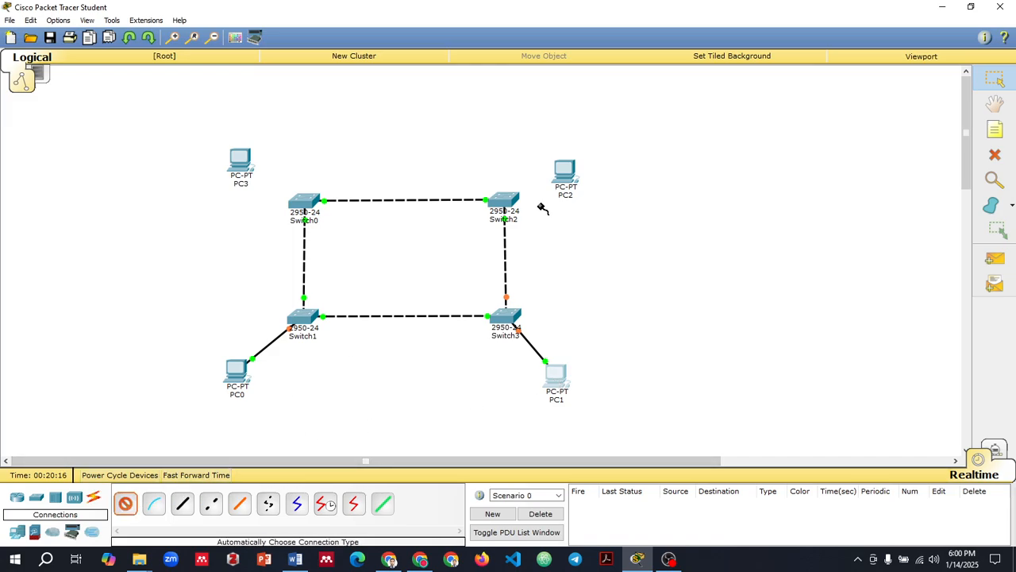
click(515, 197)
click(567, 171)
drag(570, 173, 577, 157)
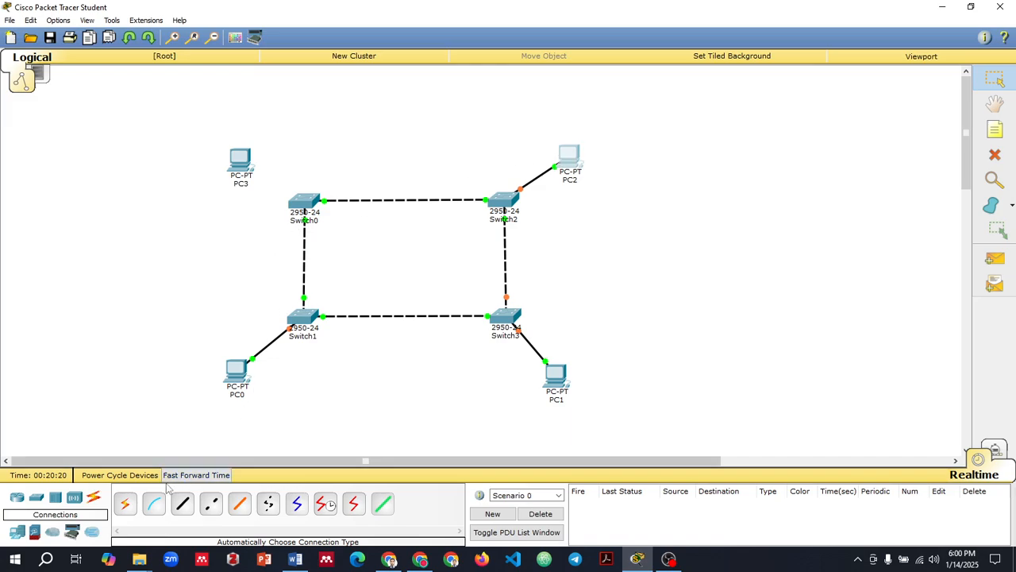
Step: Connect Switch0 to PC3 with an automatic connection and shift PC3 and PC2 slightly outward
click(124, 504)
click(304, 202)
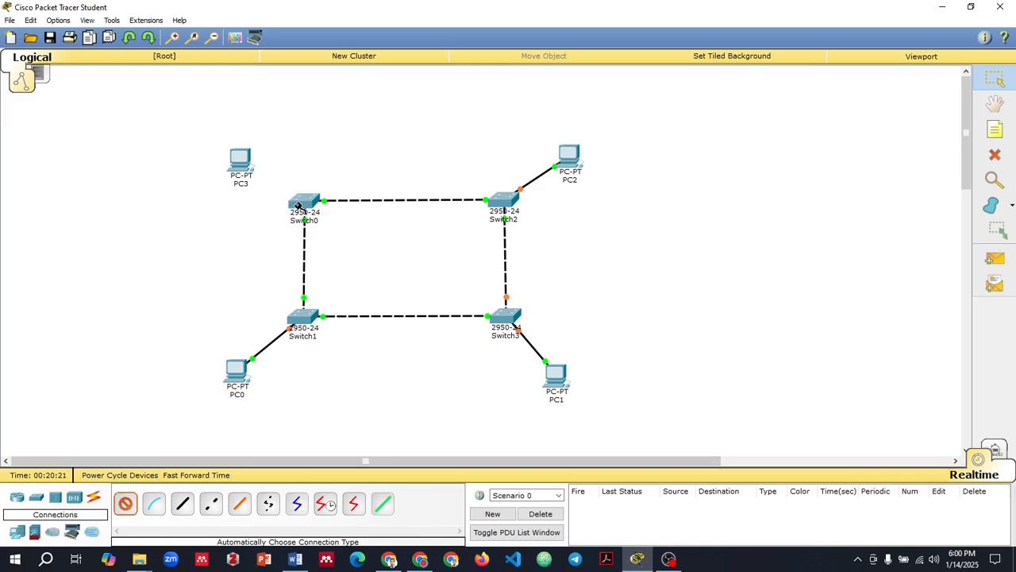
click(241, 161)
drag(240, 158, 235, 151)
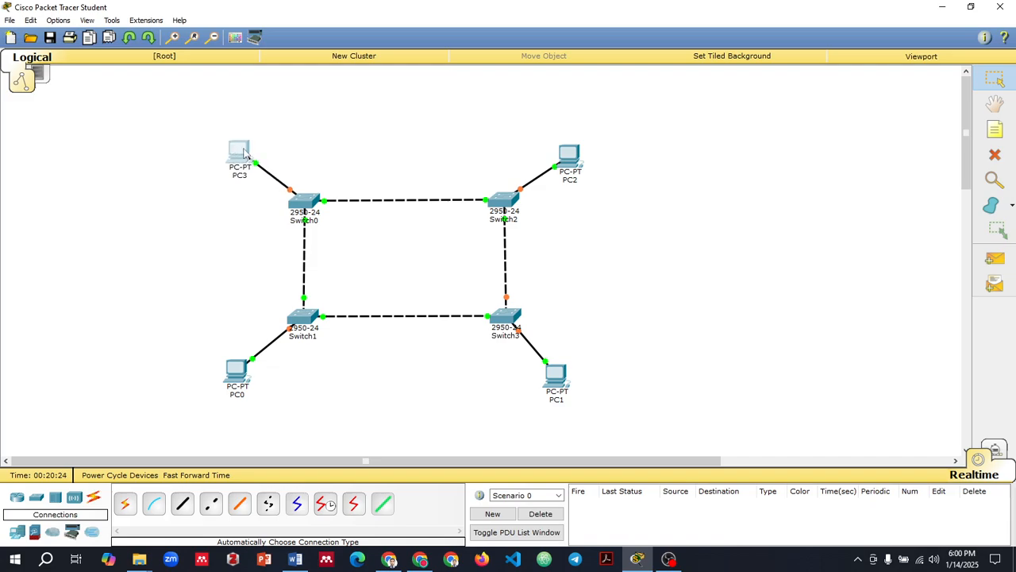
drag(578, 156, 585, 147)
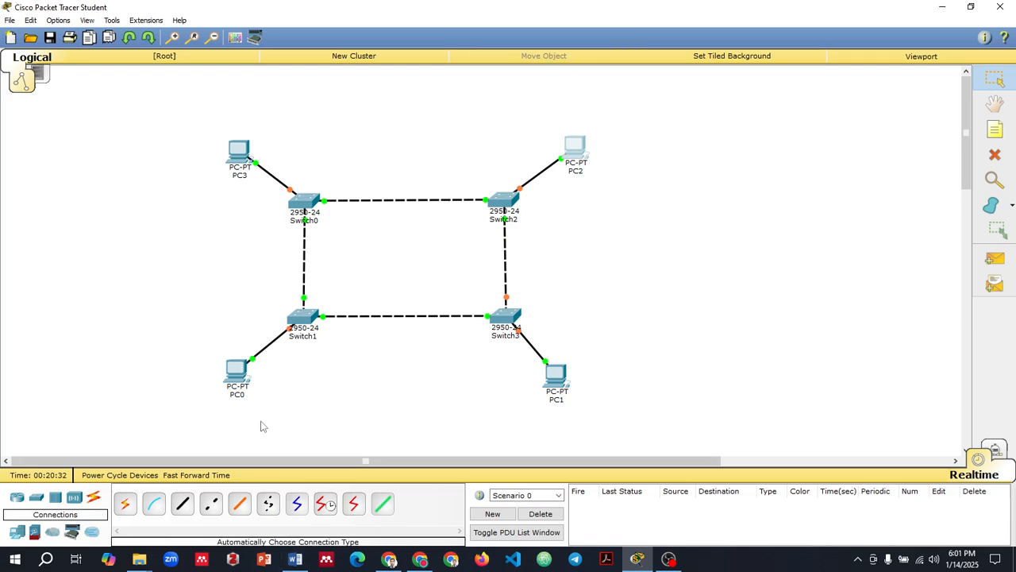
Step: Configure PC0 with static IP address 192.168.0.1, subnet mask 255.255.255.0 and default gateway 10.10.10.10
click(236, 372)
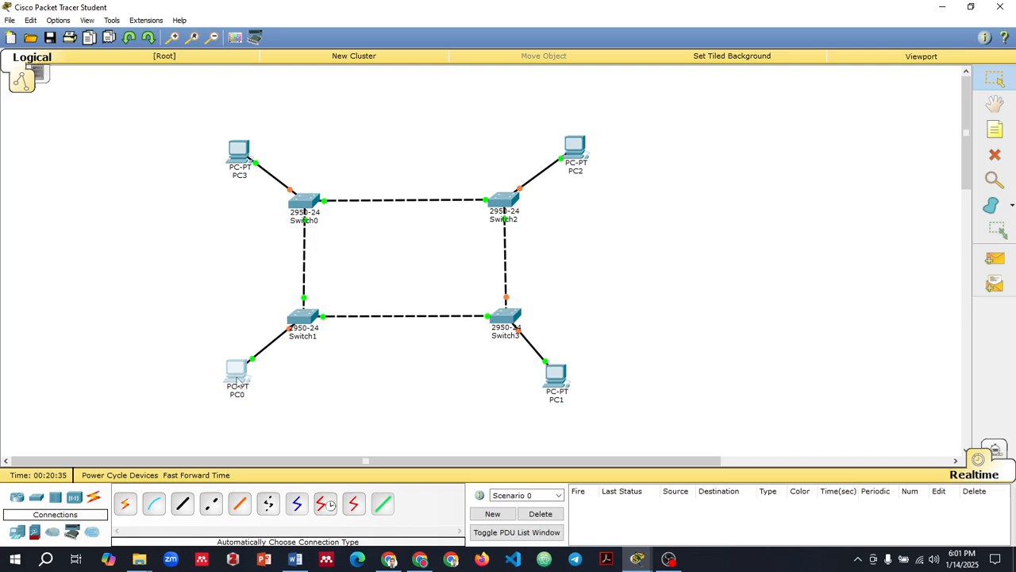
click(425, 143)
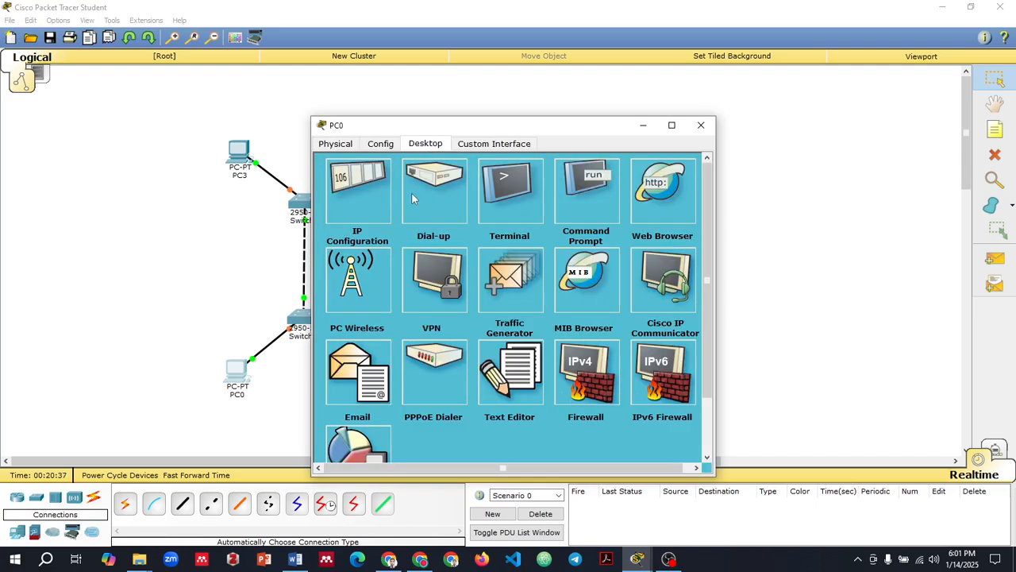
click(356, 215)
click(458, 216)
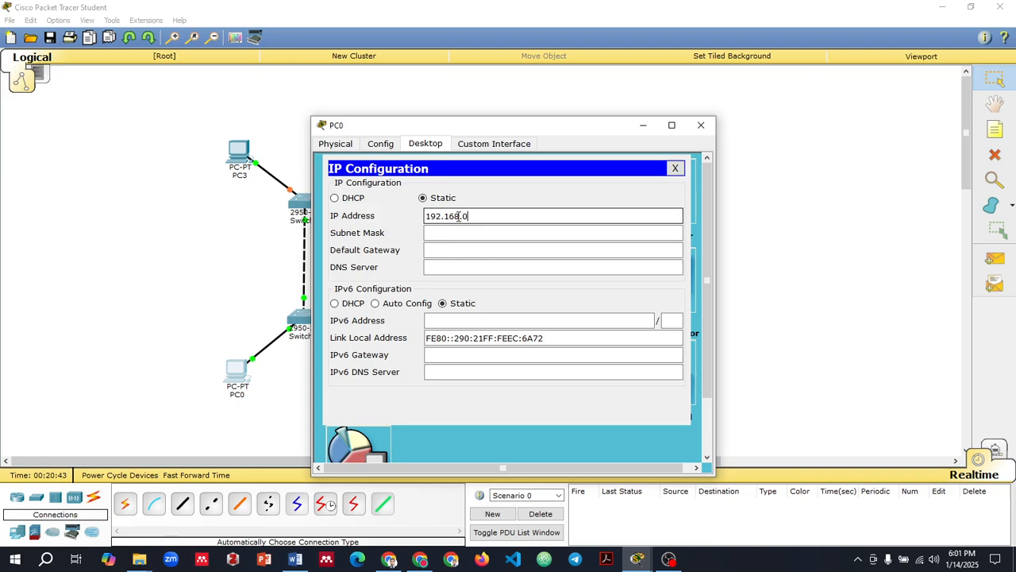
double_click(458, 215)
key(ctrl+c)
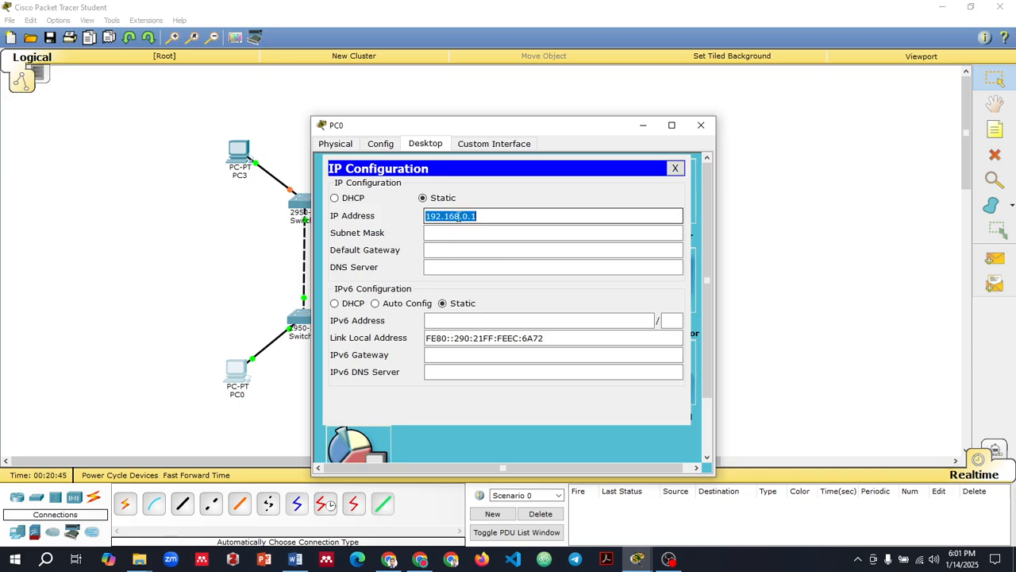
click(475, 249)
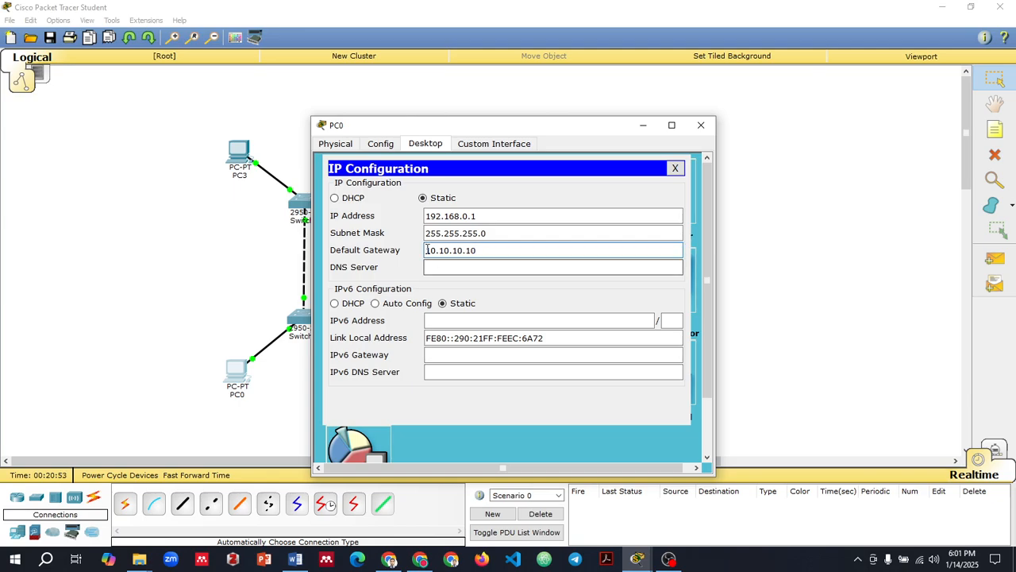
Step: Change PC0's display name to 192.168.0.1 and close its configuration window
click(380, 143)
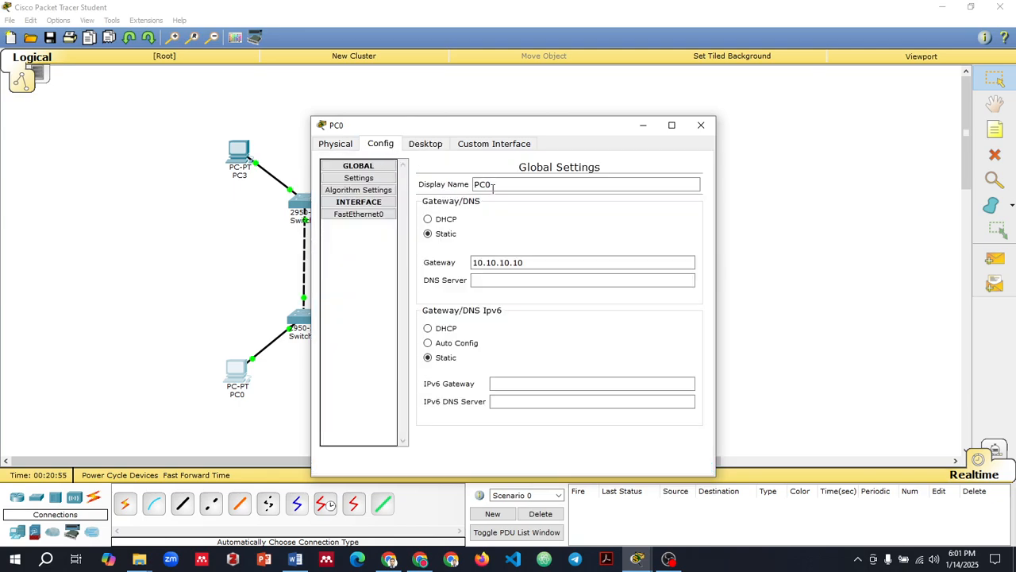
double_click(481, 184)
text(192.168.0.1)
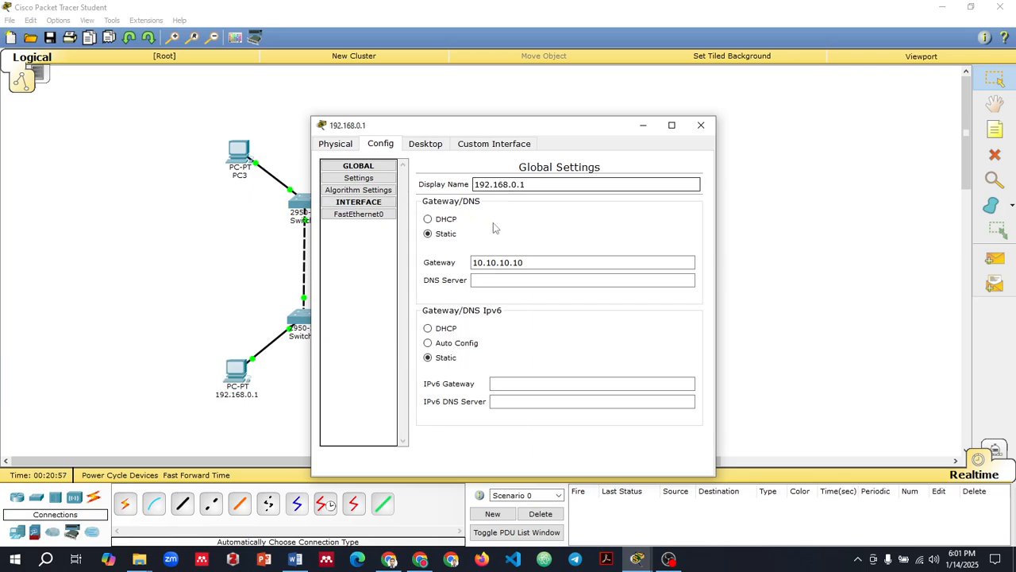
click(709, 125)
Step: Configure PC1 with static IP address 192.168.0.2, subnet mask 255.255.255.0 and default gateway 10.10.10.10
click(567, 383)
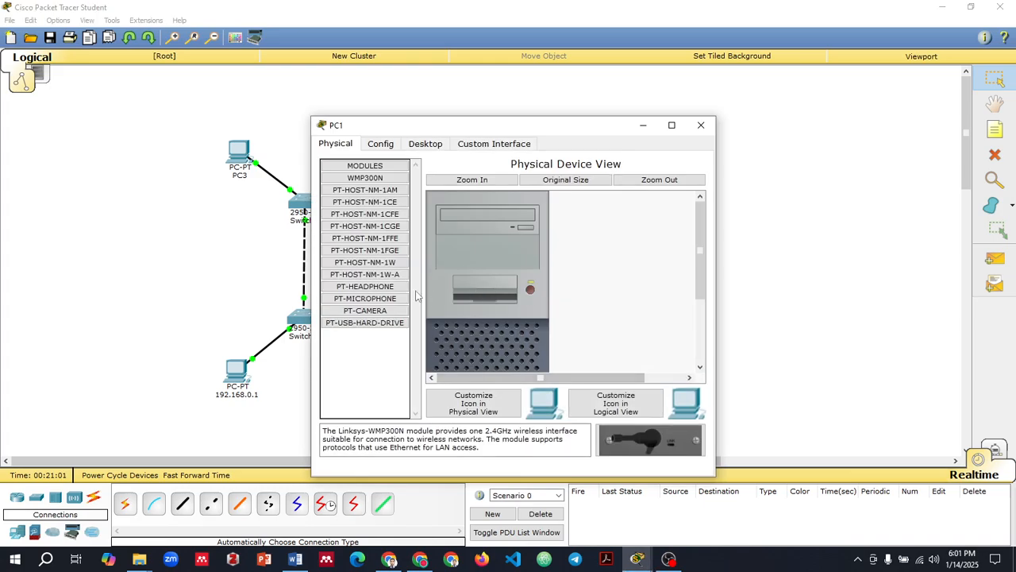
click(426, 144)
click(355, 216)
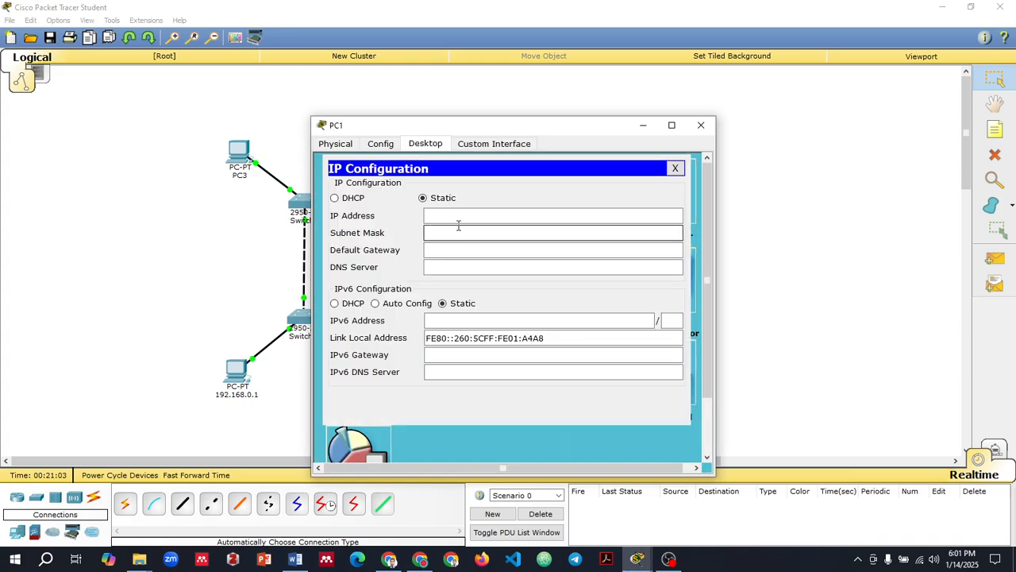
click(458, 217)
text(192.168.0.1)
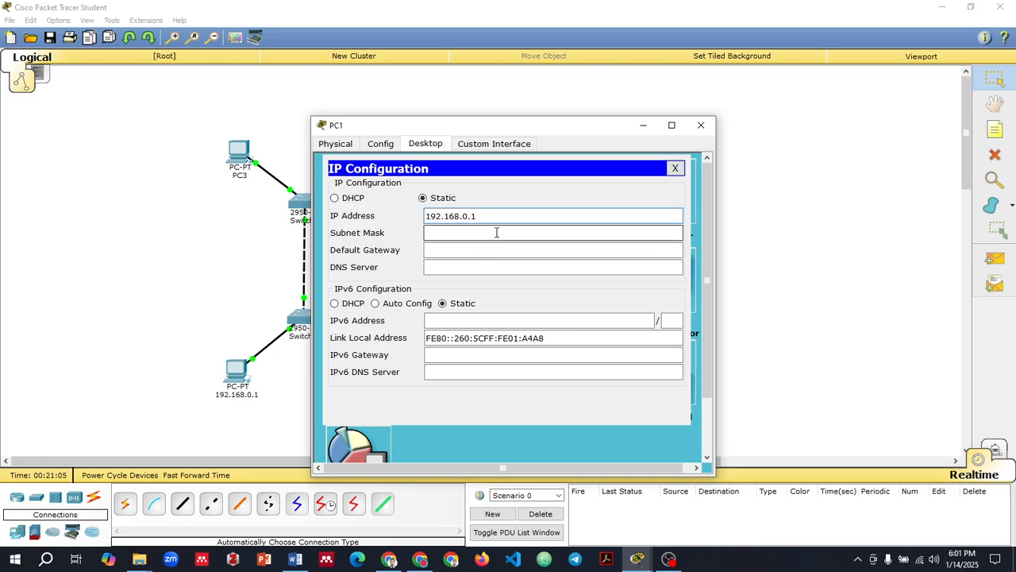
click(471, 233)
click(472, 250)
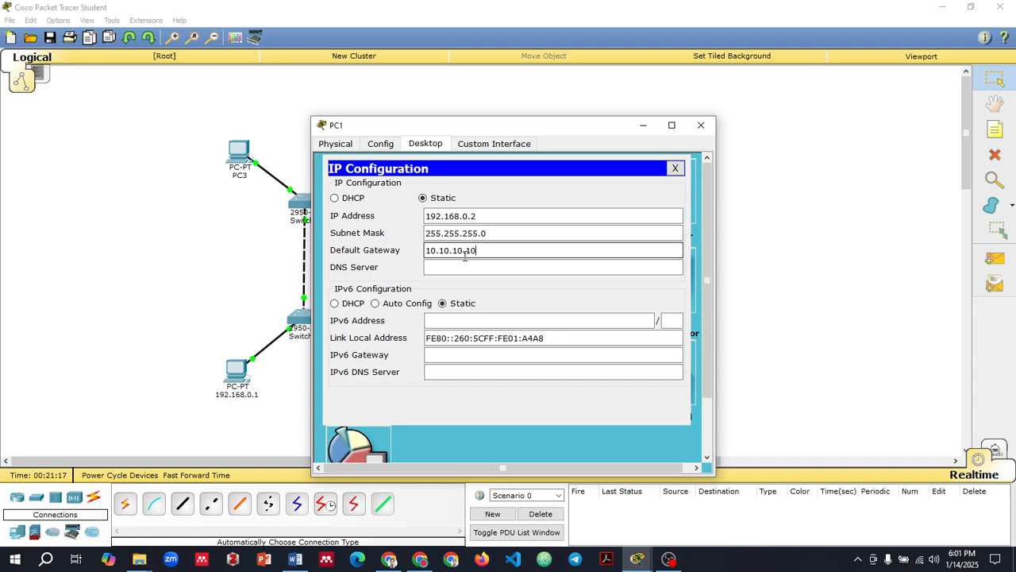
Step: Change PC1's display name to 192.168.0.2 and close its configuration window
click(382, 146)
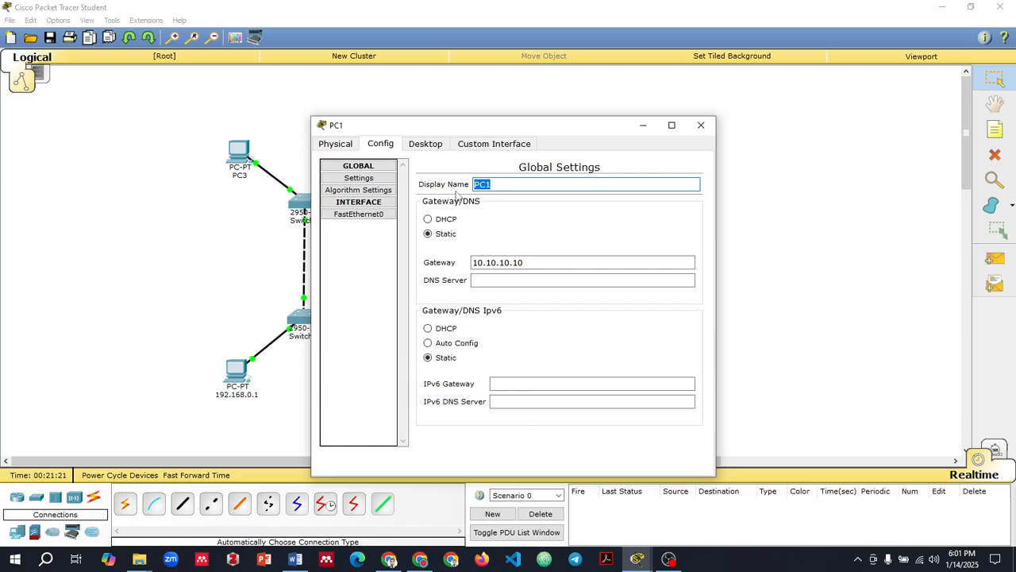
key(ctrl+v)
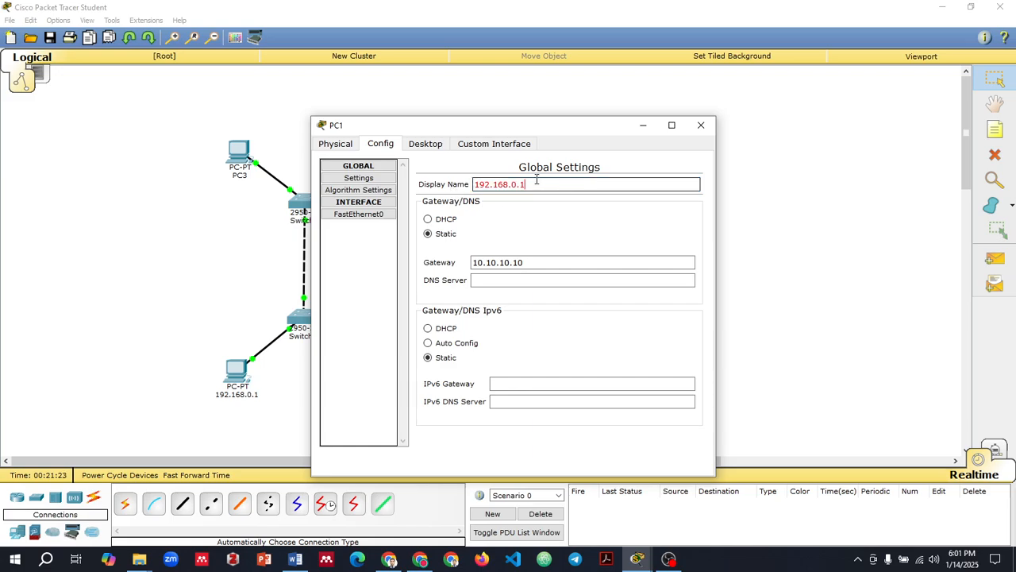
key(Return)
click(701, 125)
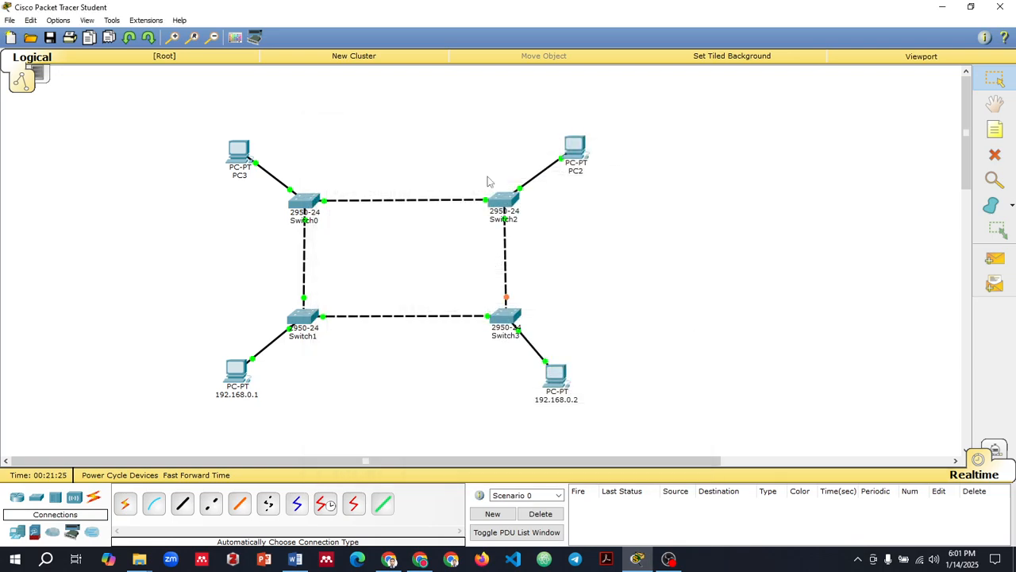
Step: Configure PC3 with static IP address 192.168.0.3, subnet mask 255.255.255.0 and default gateway 10.10.10.10, and close its window
click(240, 170)
click(425, 143)
click(352, 216)
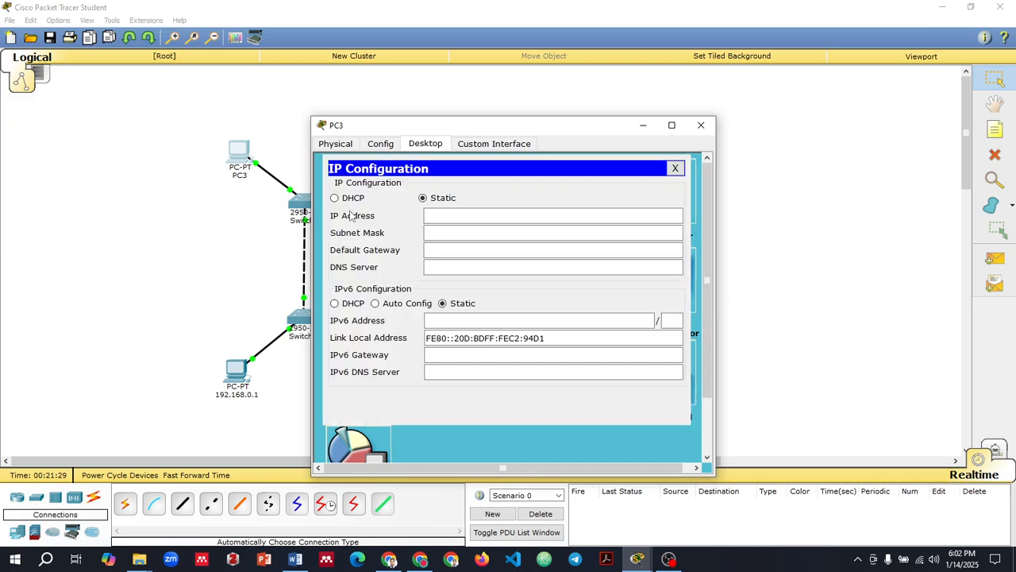
click(470, 218)
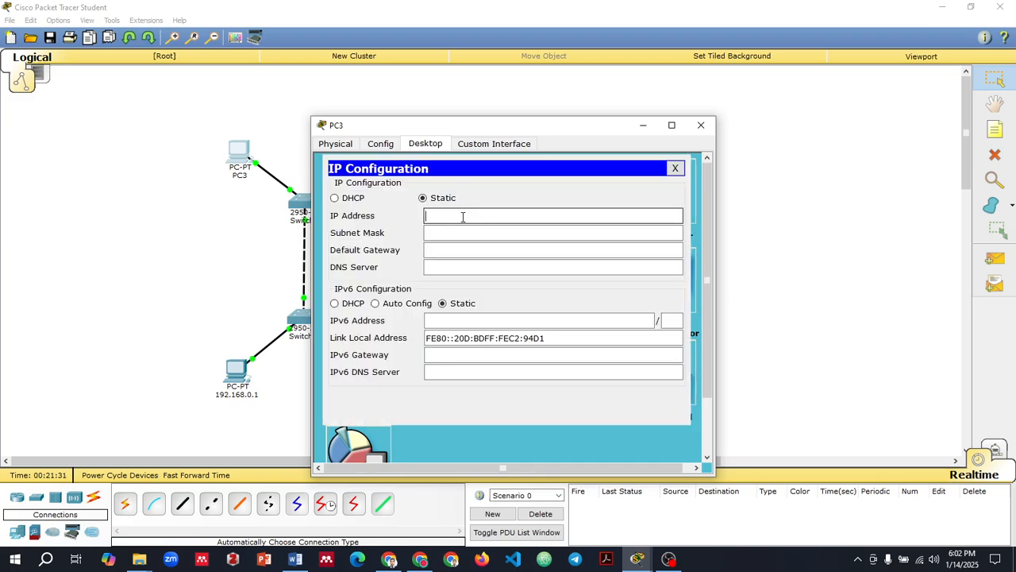
text(192.168.0.1)
click(466, 250)
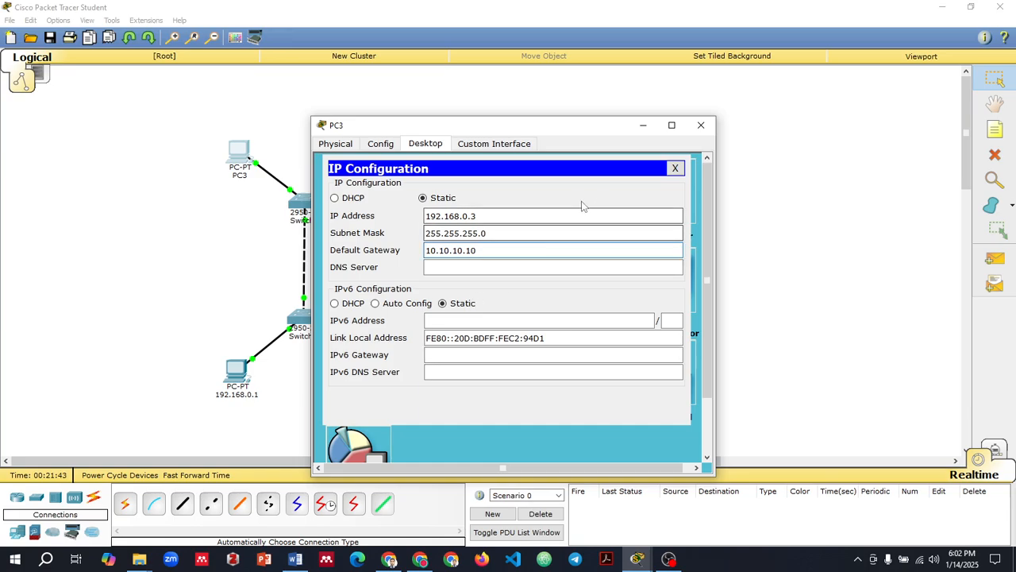
click(701, 125)
Step: Configure PC2 with static IP address 192.168.0.4, subnet mask 255.255.255.0 and default gateway 10.10.10.10
click(579, 150)
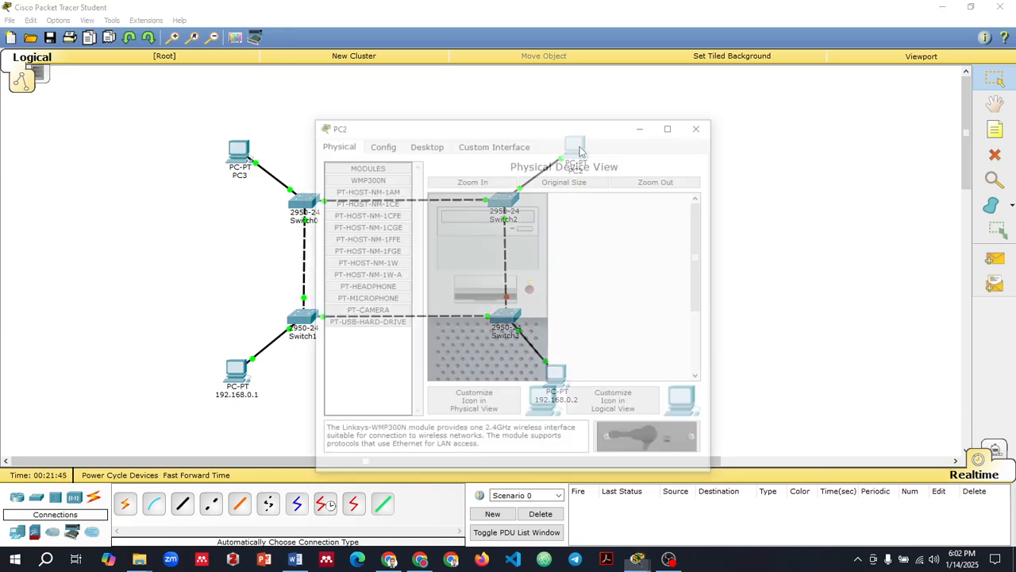
click(443, 146)
click(369, 218)
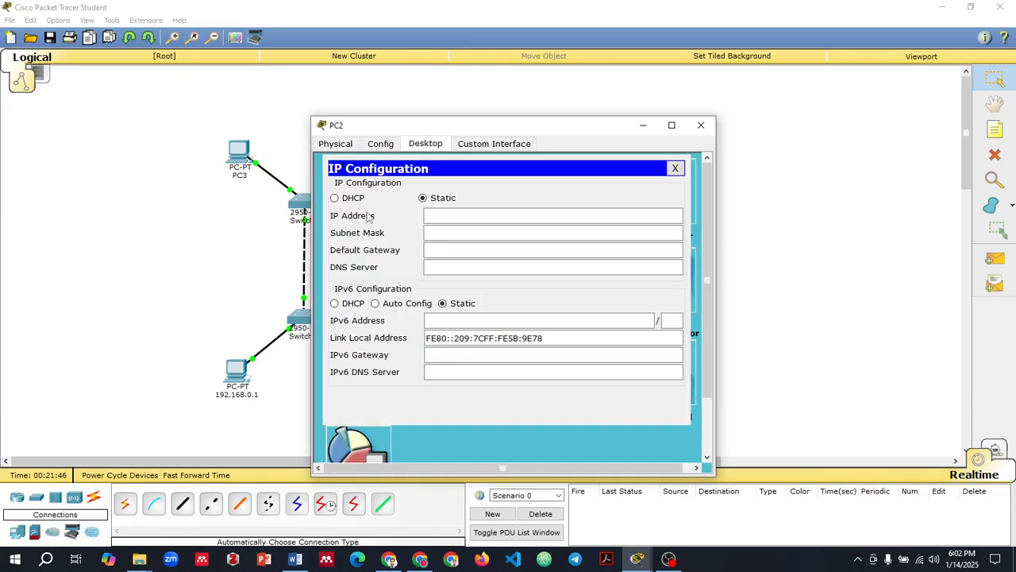
click(467, 214)
text(192.168.0.1)
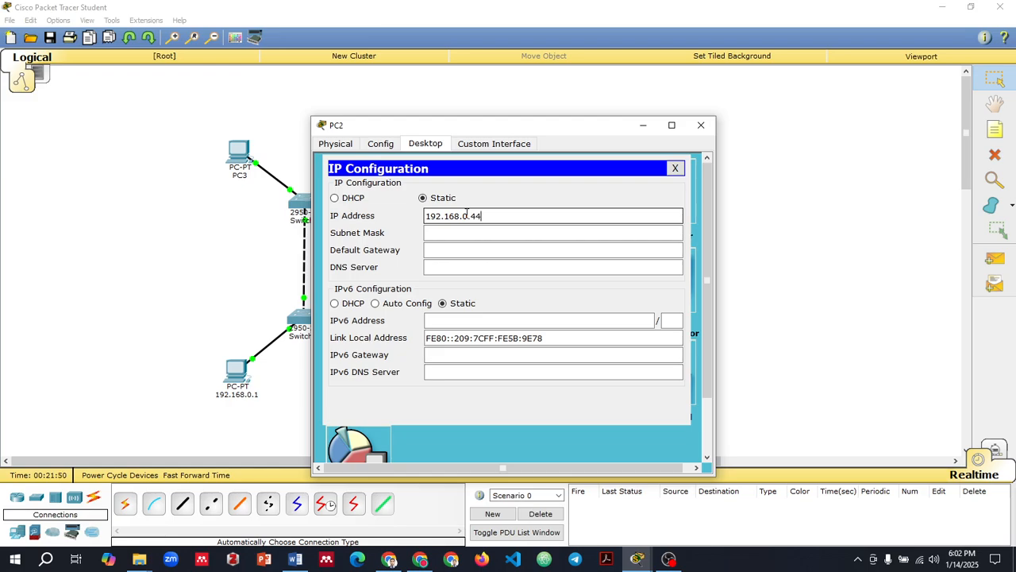
click(481, 250)
text(192.168.0.1)
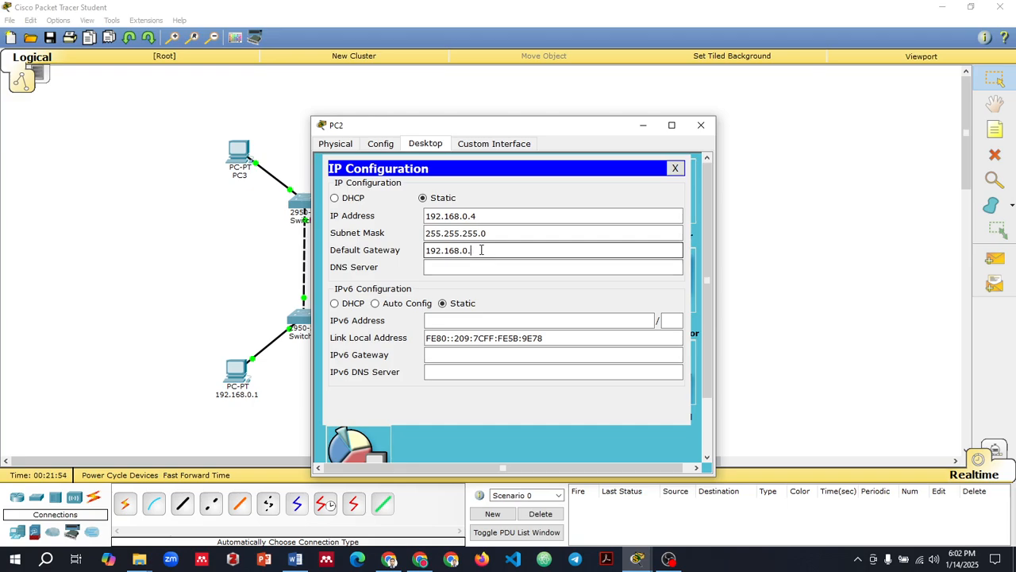
key(BackSpace)
key(BackSpace)
key(BackSpace)
key(BackSpace)
key(BackSpace)
key(BackSpace)
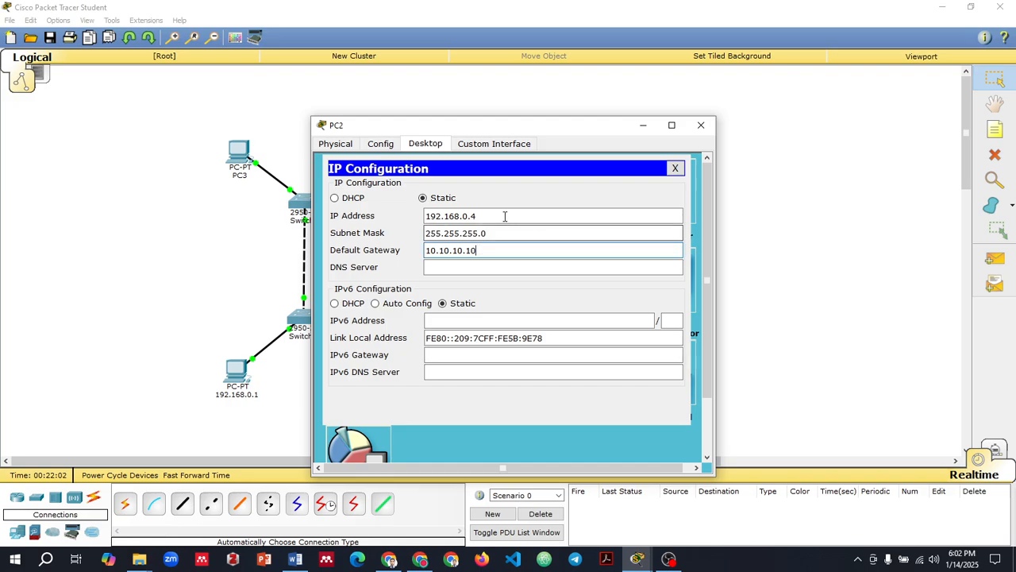
Step: Change PC2's display name to 192.168.0.4
click(381, 144)
drag(516, 182, 449, 197)
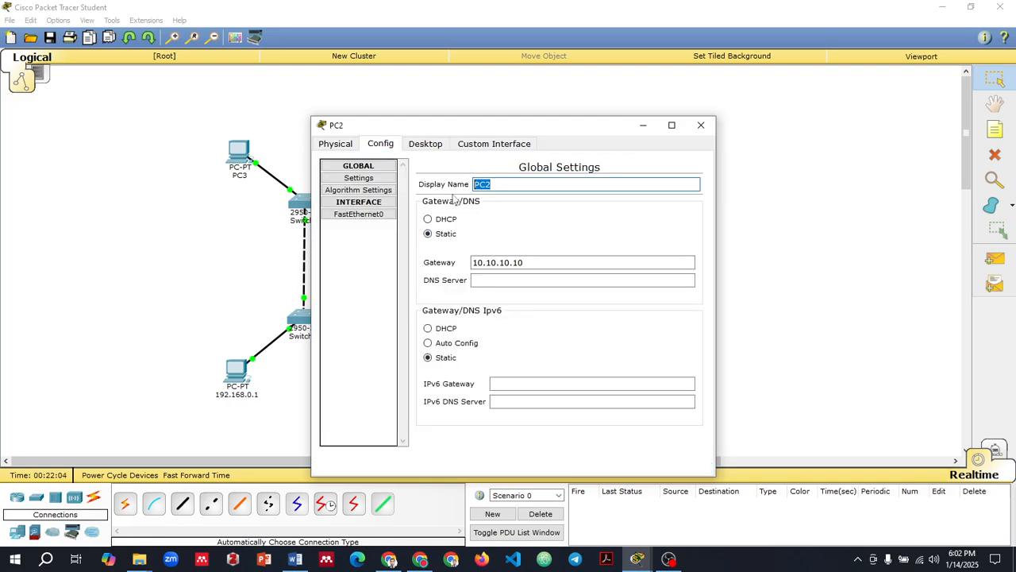
text(192.168.0.1)
key(BackSpace)
text(4)
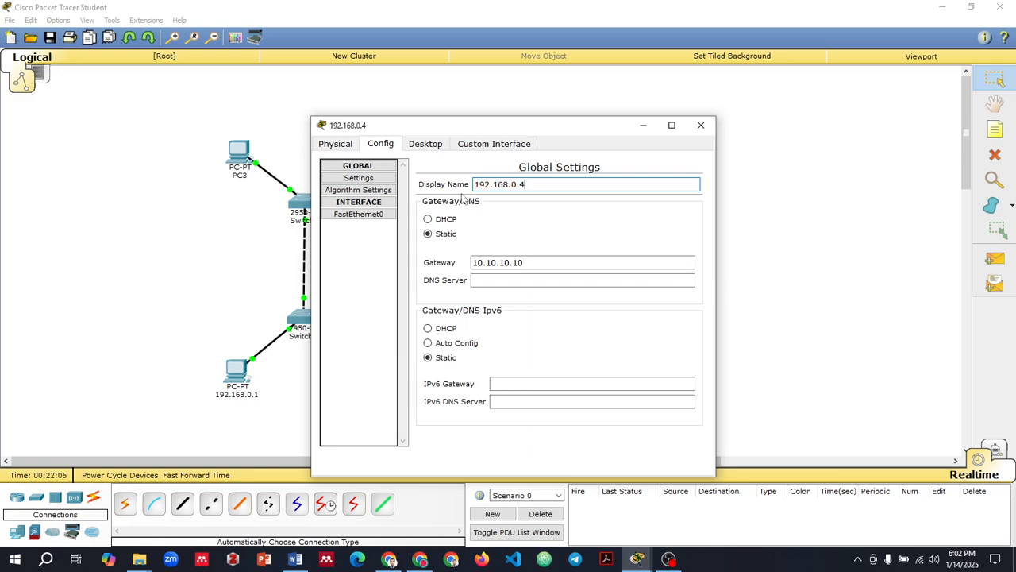
Step: Change PC3's display name to 192.168.0.3 and close its configuration window
click(244, 158)
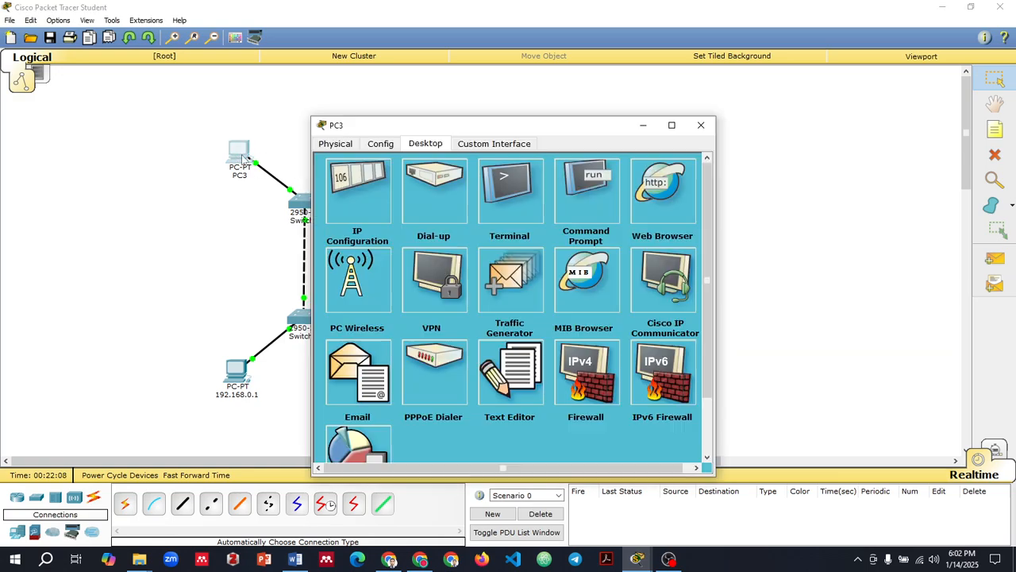
click(380, 144)
drag(508, 184, 449, 189)
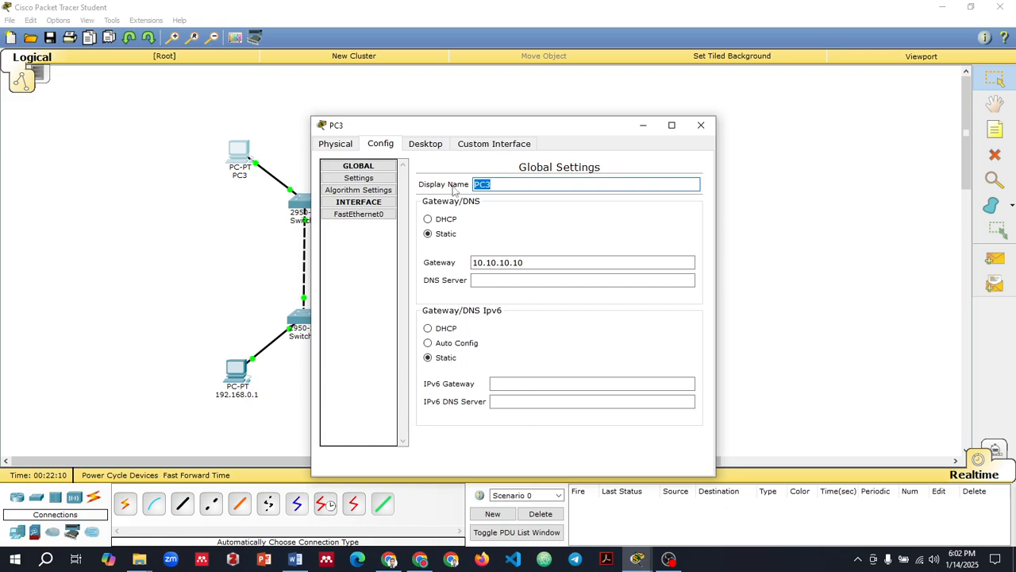
text(192.168.0.)
text(3)
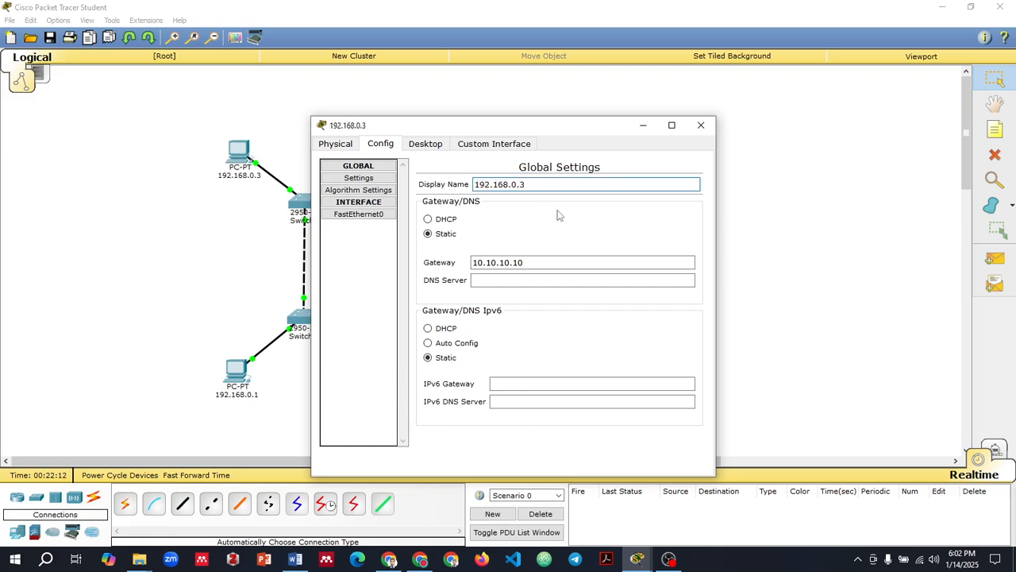
click(701, 125)
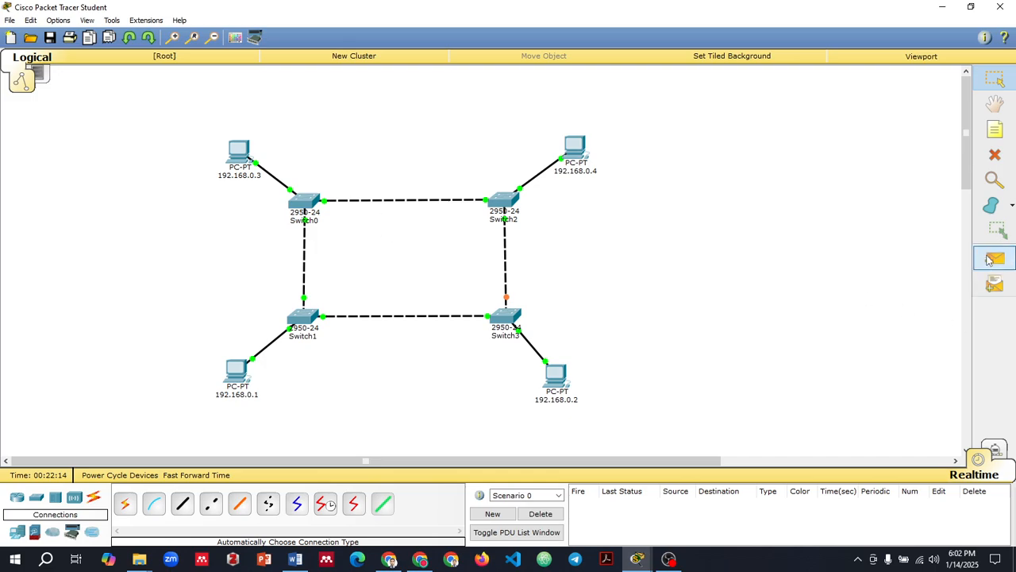
Step: Send a simple PDU to PC 192.168.0.4 from PC 192.168.0.1 and another from PC 192.168.0.3
click(989, 261)
click(237, 374)
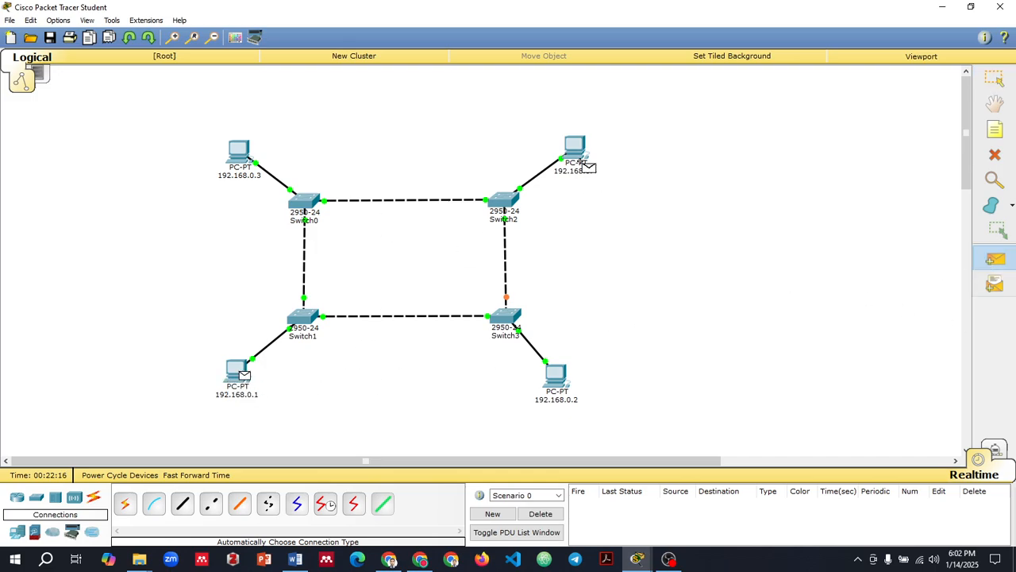
click(579, 161)
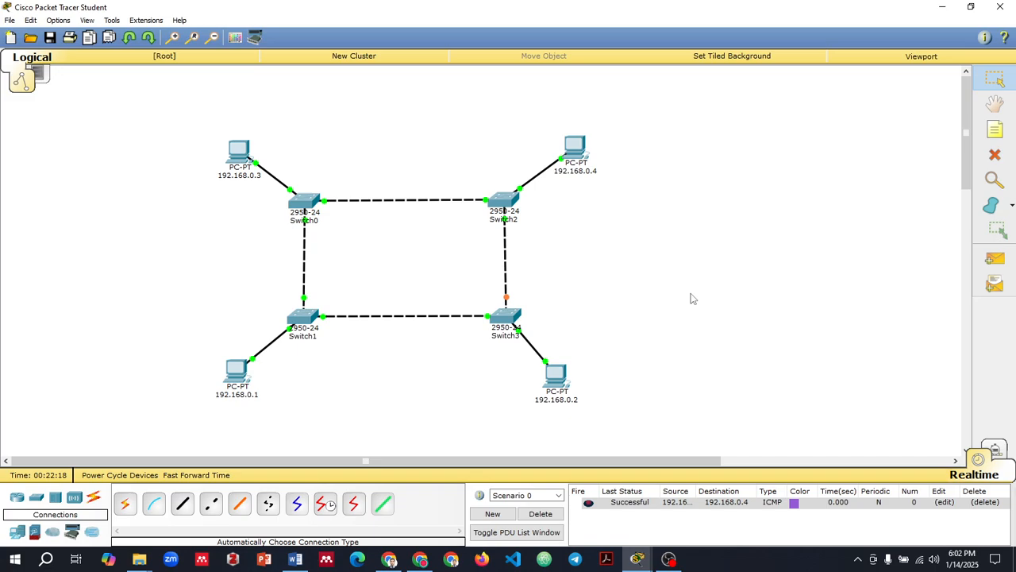
click(990, 262)
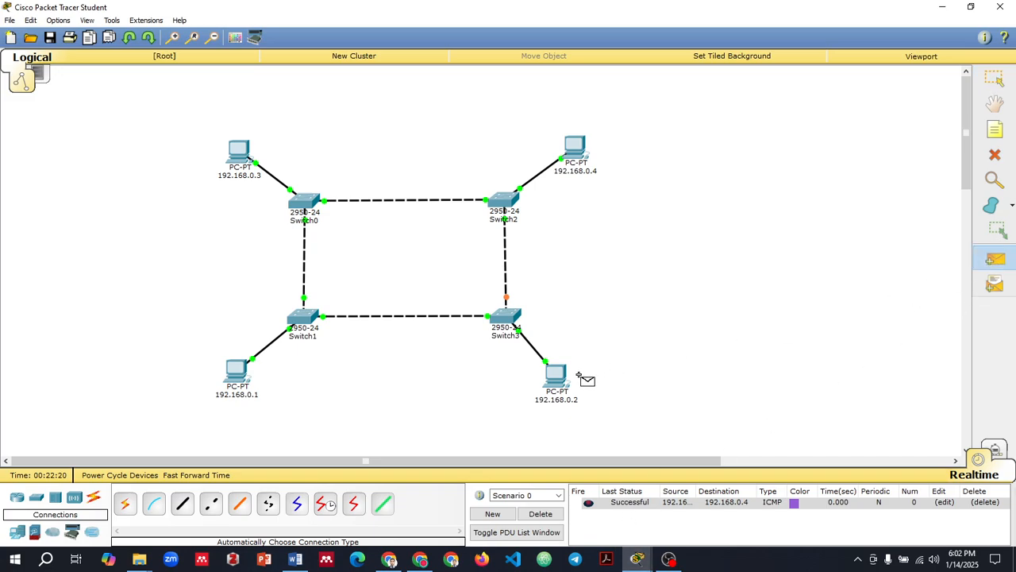
click(230, 156)
click(573, 149)
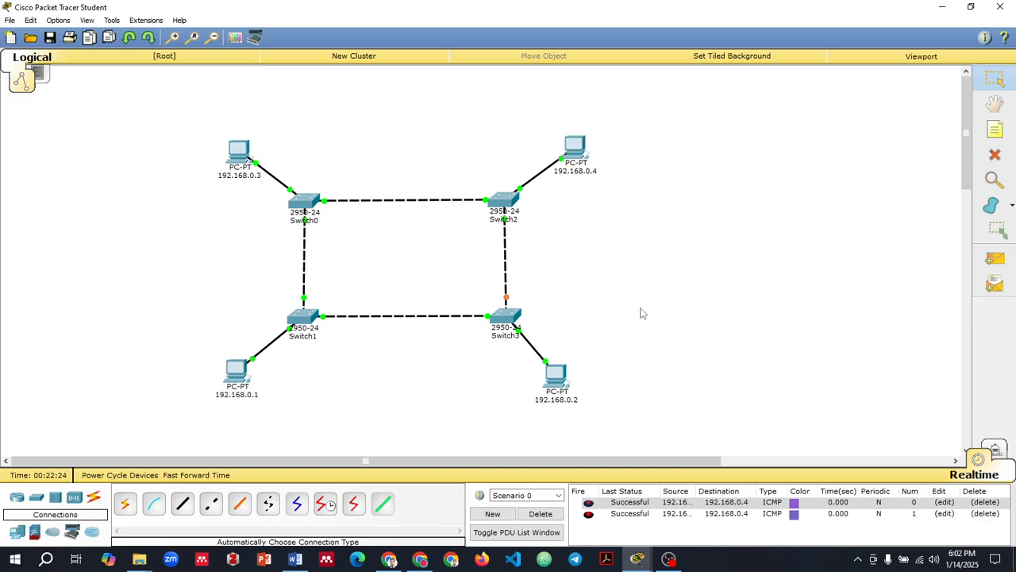
Step: Send a simple PDU to PC 192.168.0.2 from PC 192.168.0.3 and another from PC 192.168.0.4
click(995, 258)
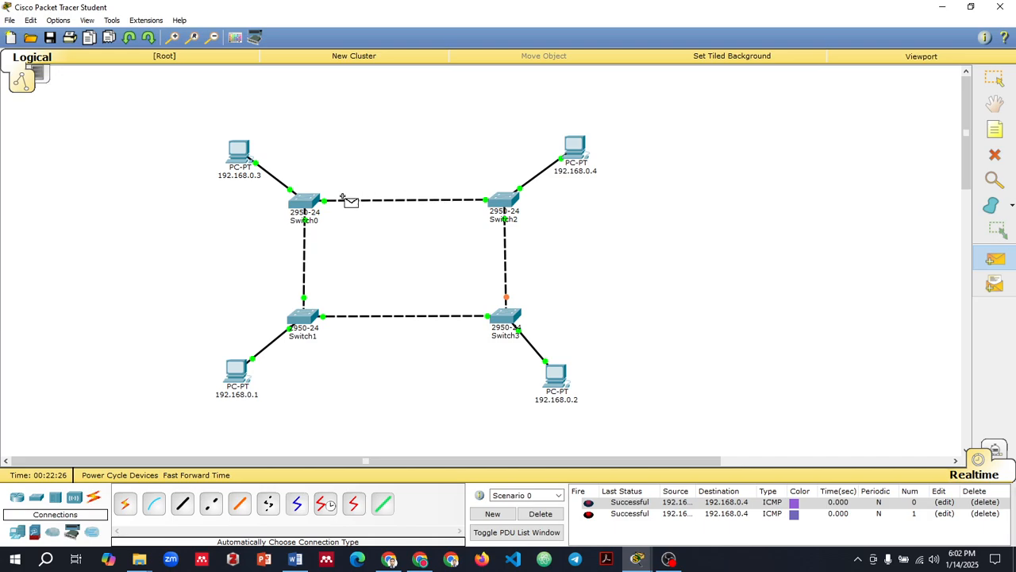
click(243, 163)
click(559, 379)
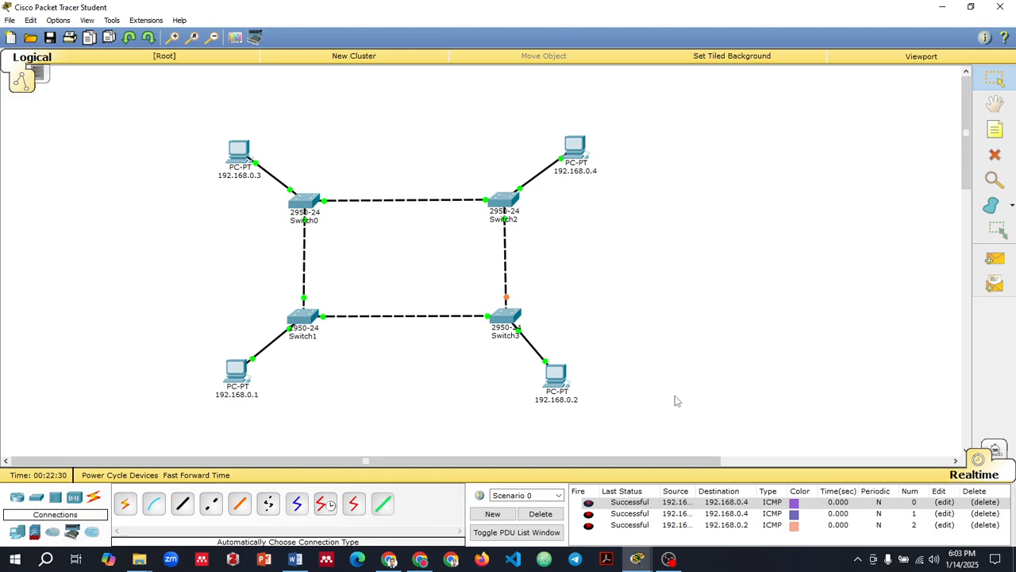
click(995, 258)
click(584, 155)
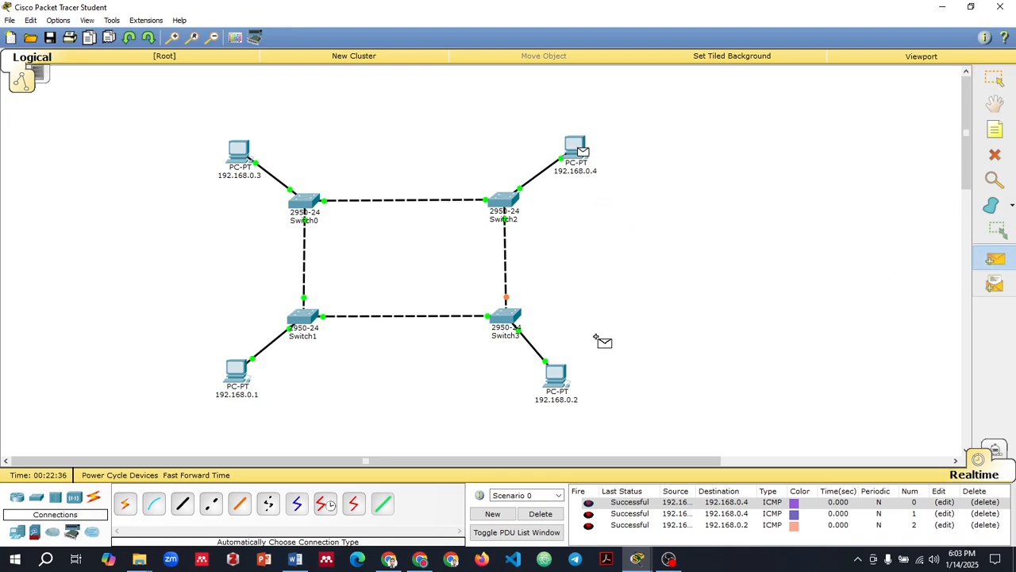
click(553, 374)
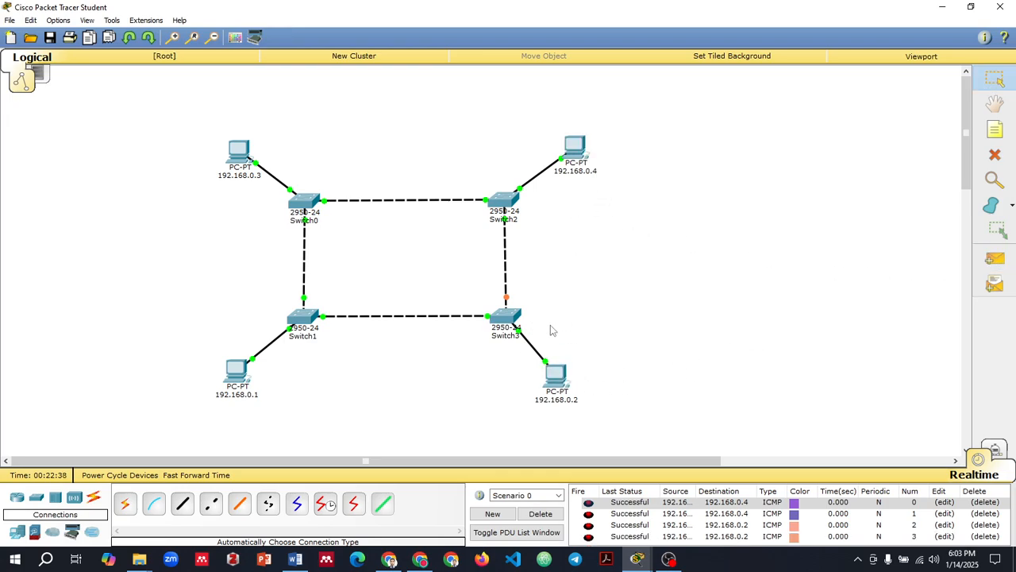